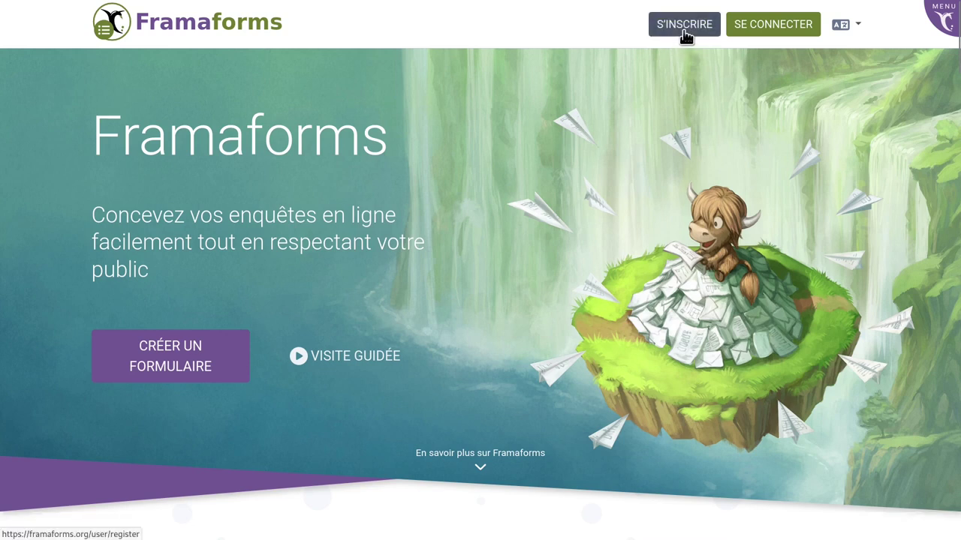
Sign in to Framaforms and choose Créer un formulaire vierge to start a blank form.
left_click(740, 33)
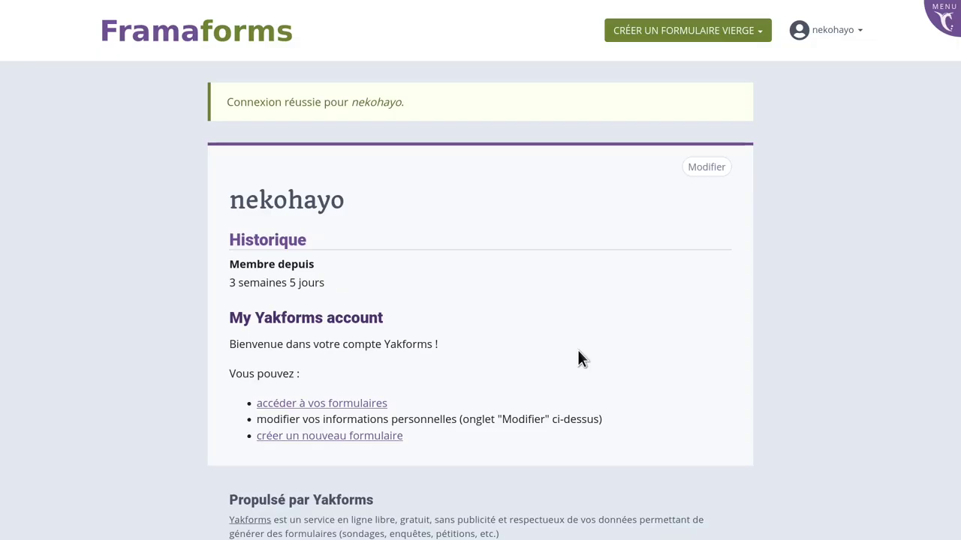
left_click(712, 31)
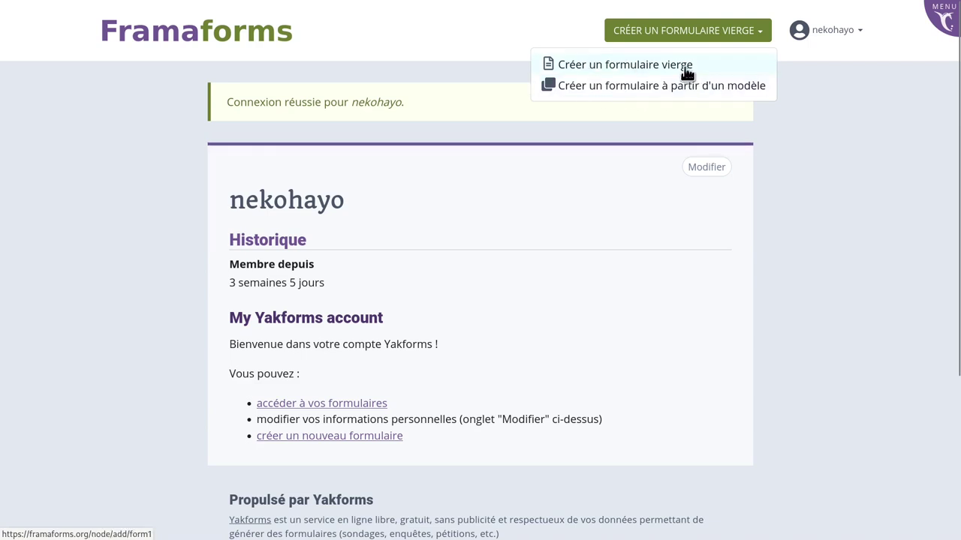
left_click(685, 67)
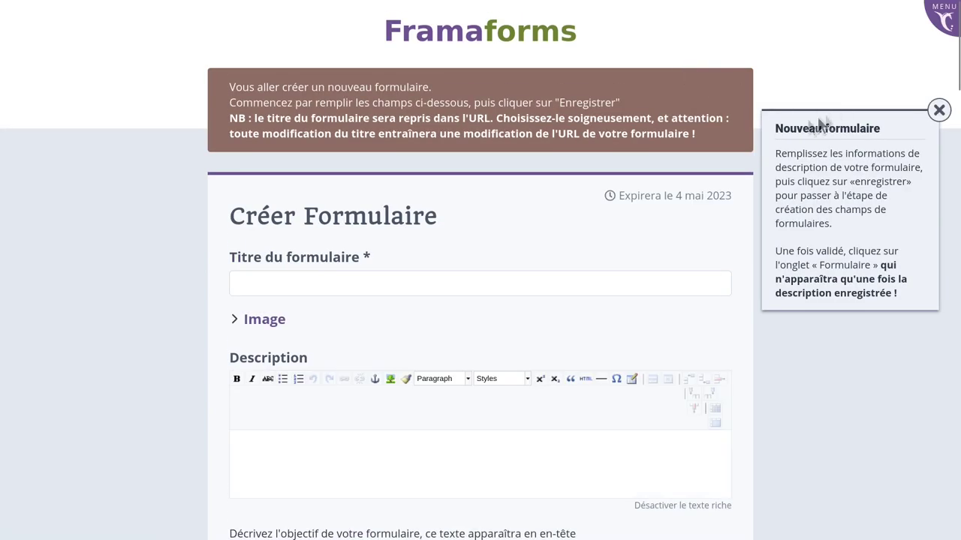
Title the form 'Un superbe formulaire de test' using the suggested autocomplete entry.
left_click(557, 284)
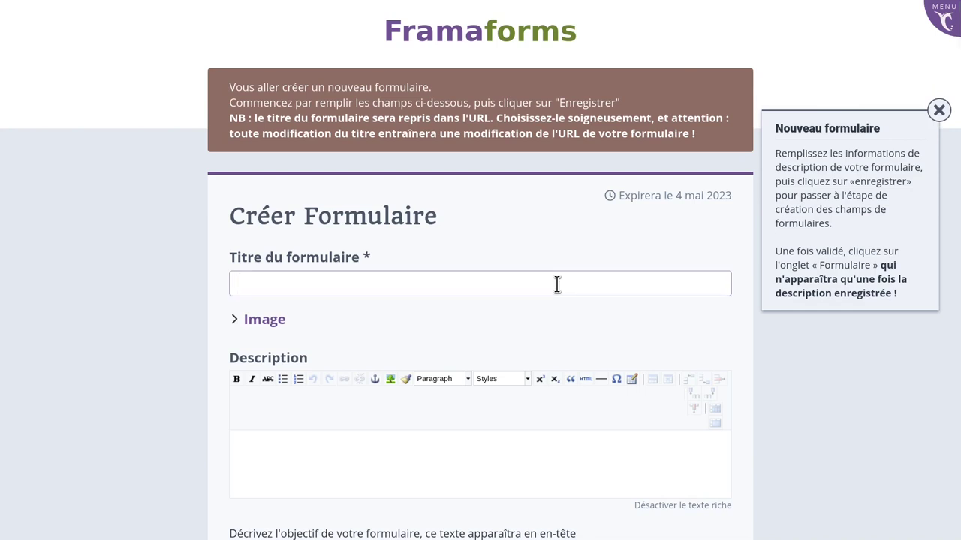
type("Un")
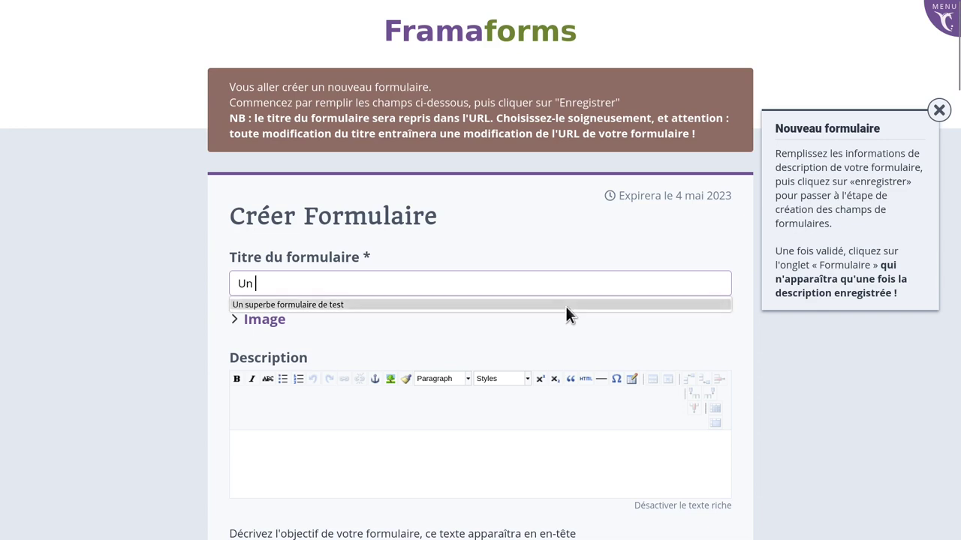
left_click(565, 304)
key("Tab")
key("Tab")
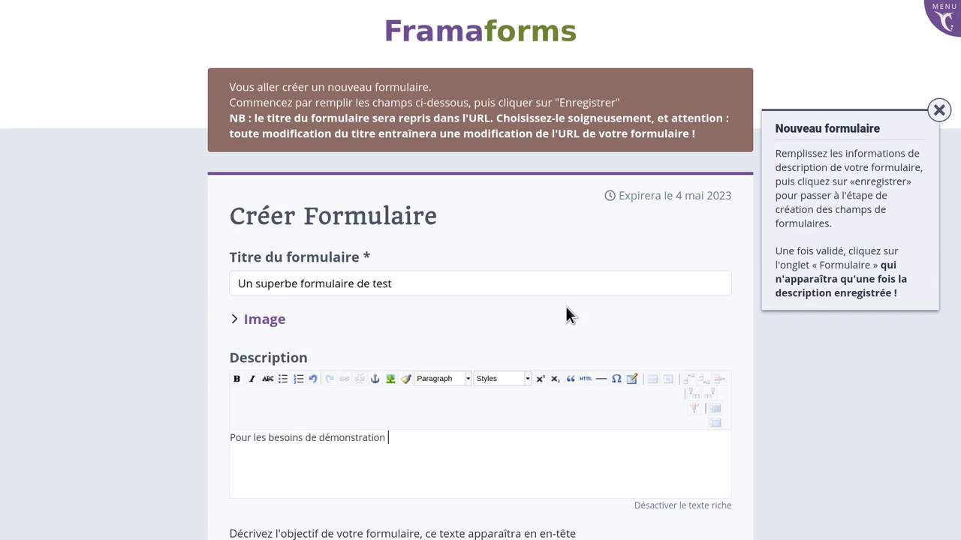
Set the form's expiration date to 2023-01-01 in the calendar.
scroll(565, 306, "down", 5)
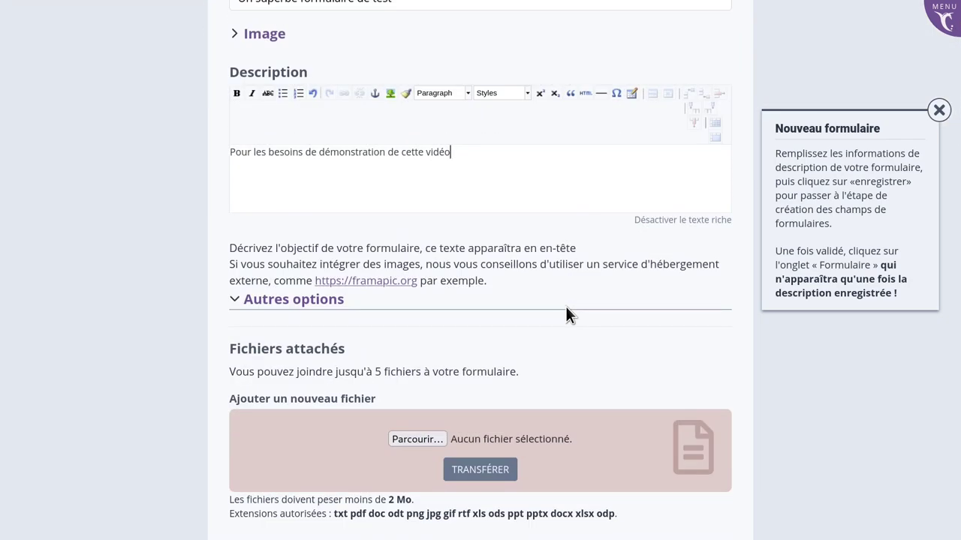
scroll(565, 306, "down", 2)
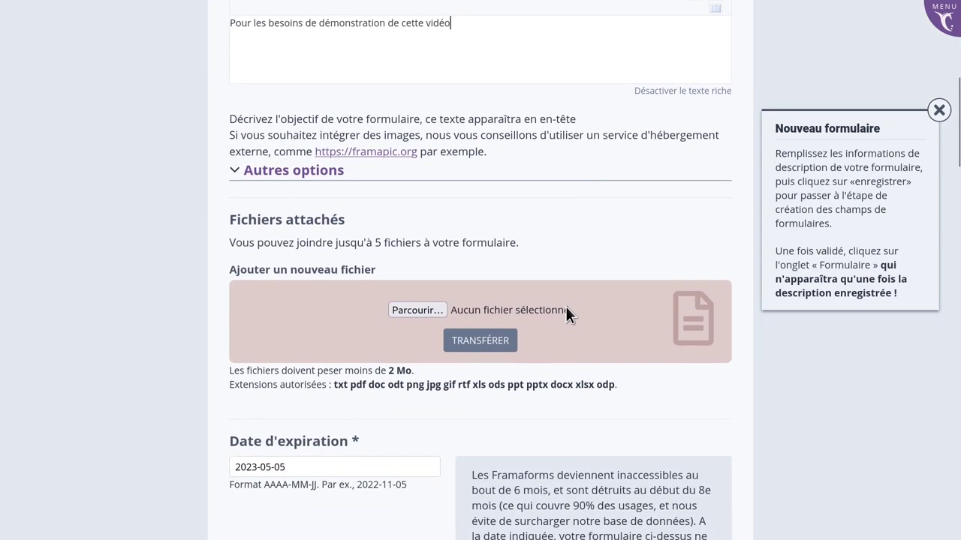
scroll(565, 306, "down", 3)
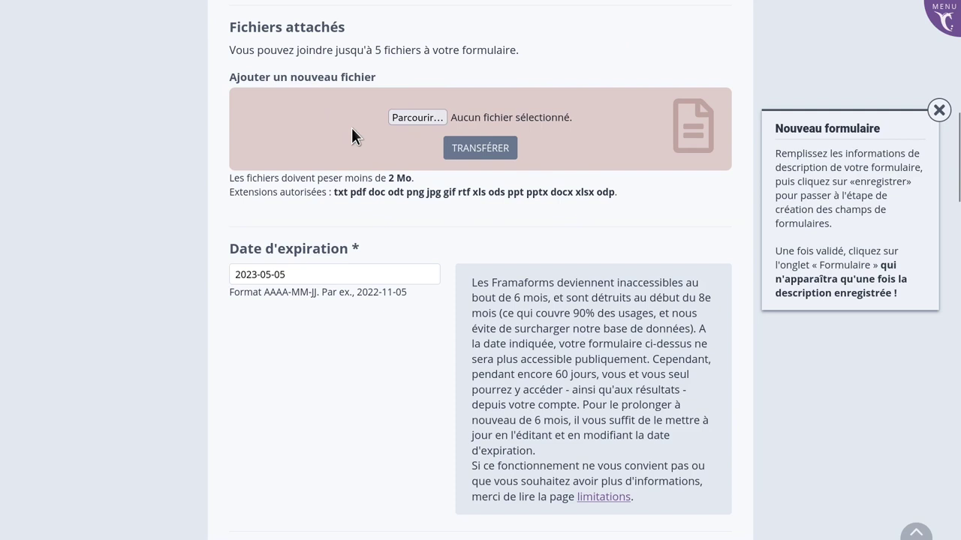
scroll(352, 129, "down", 1)
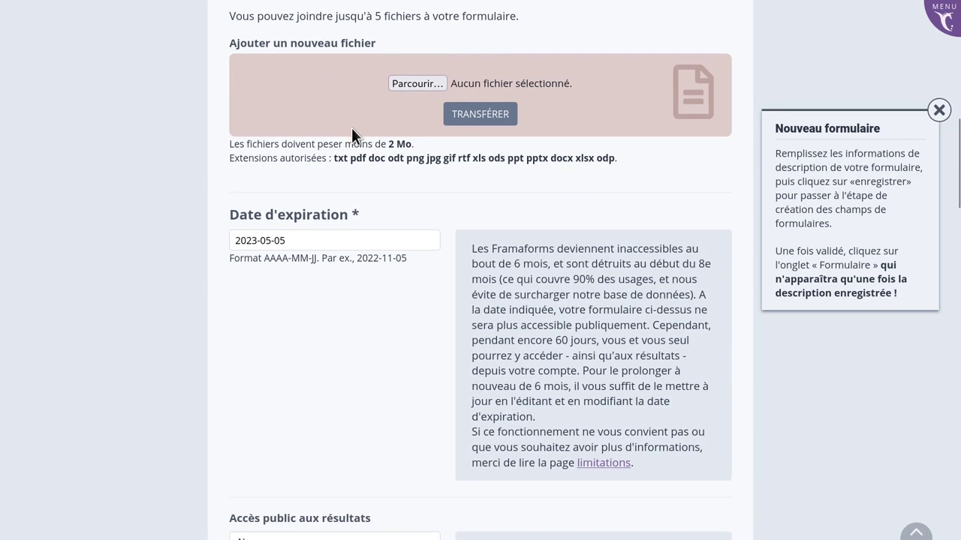
left_click(284, 240)
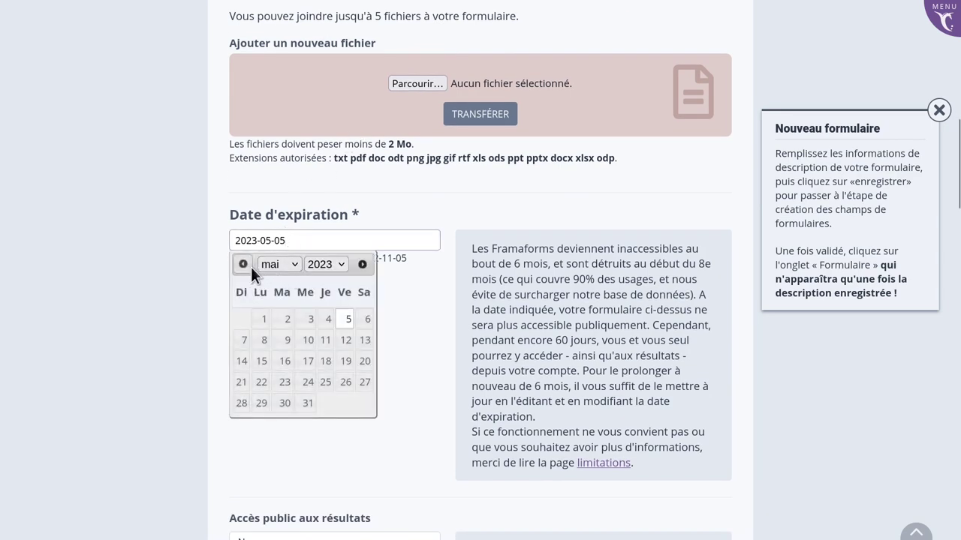
left_click(275, 265)
left_click(272, 285)
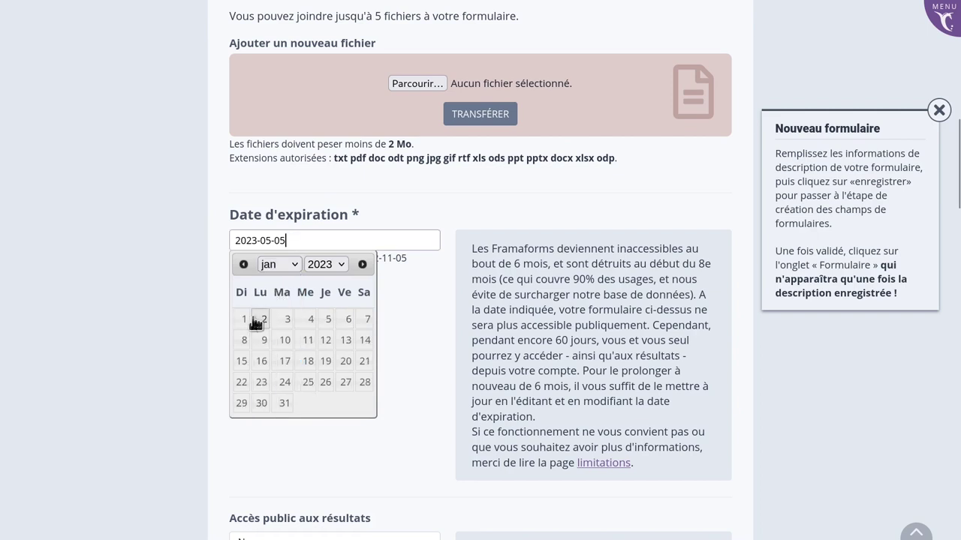
left_click(243, 319)
scroll(376, 301, "down", 2)
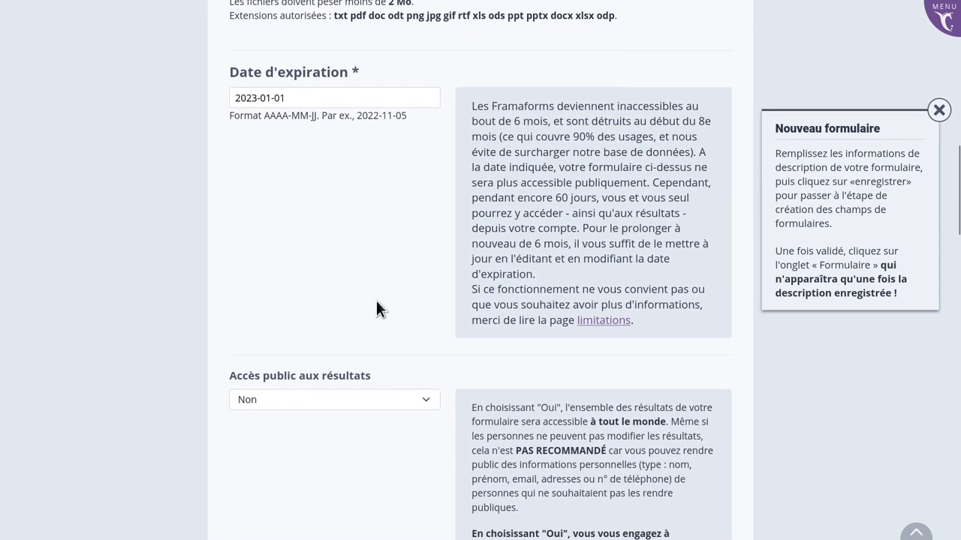
Save 'Un superbe formulaire de test' with ENREGISTRER to create it.
scroll(377, 308, "down", 3)
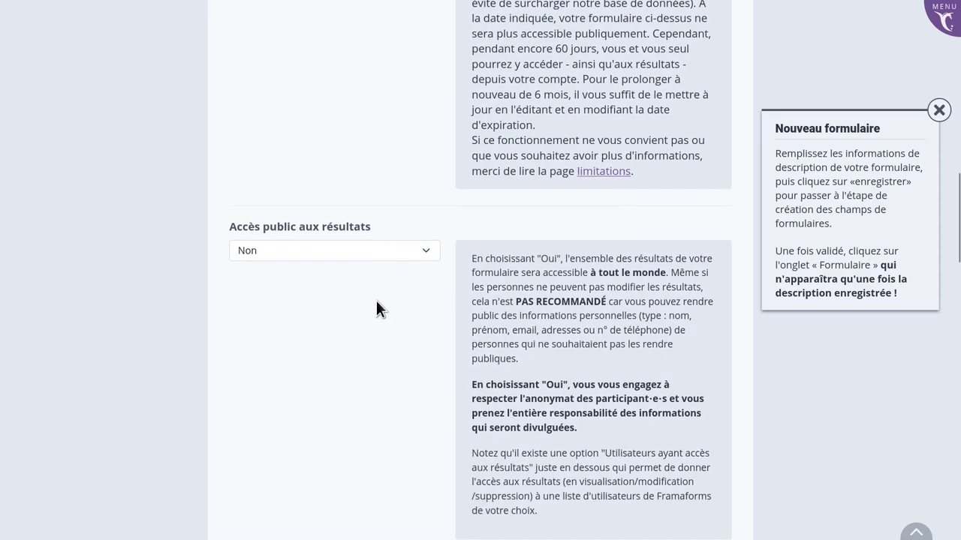
scroll(376, 307, "down", 4)
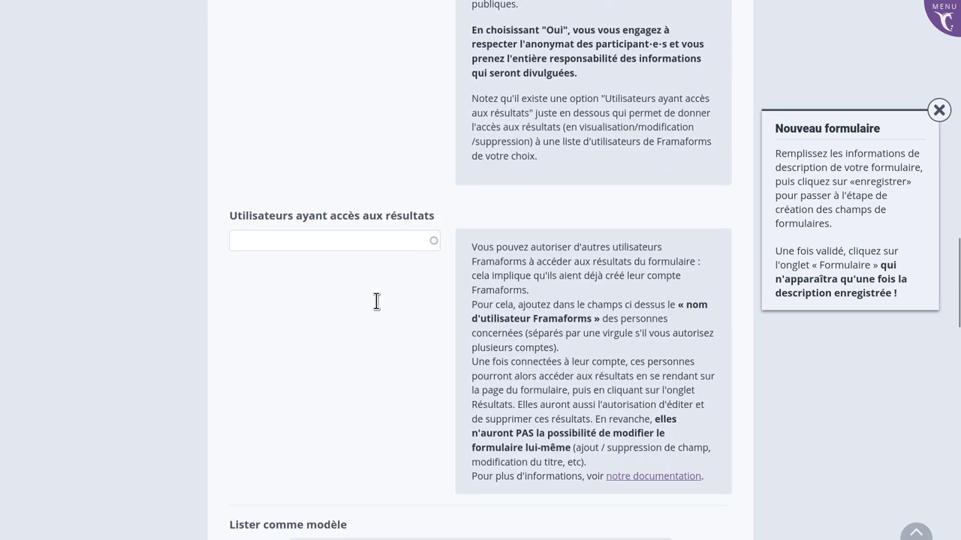
left_click(346, 159)
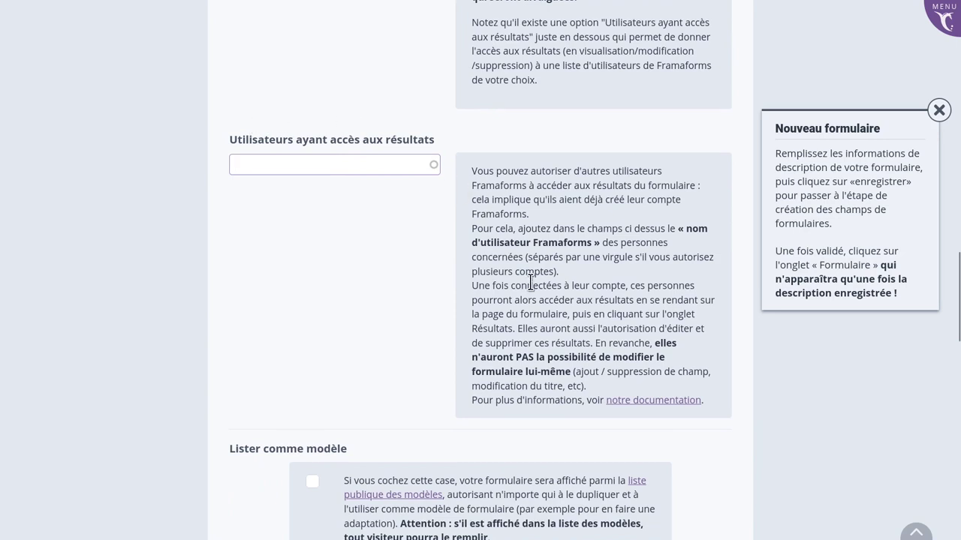
scroll(529, 281, "down", 8)
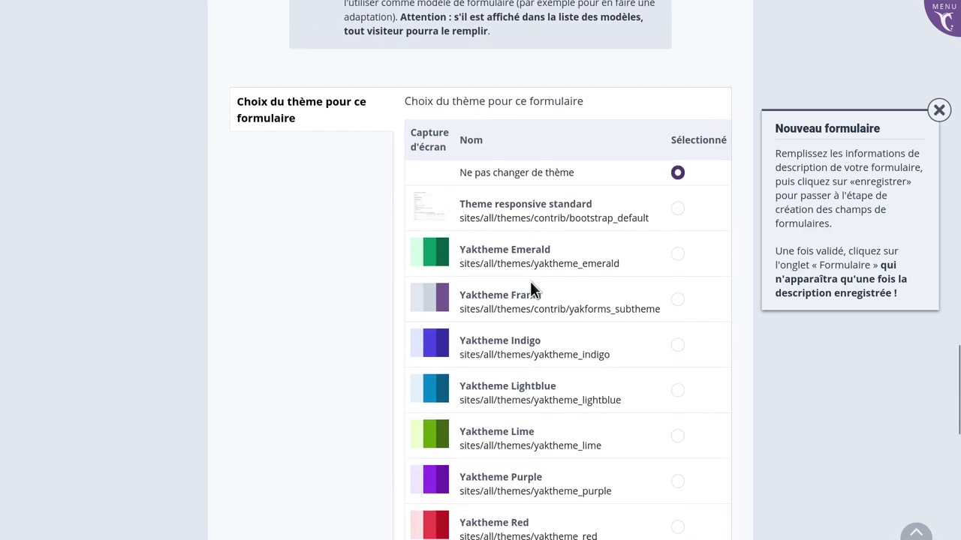
scroll(530, 282, "down", 6)
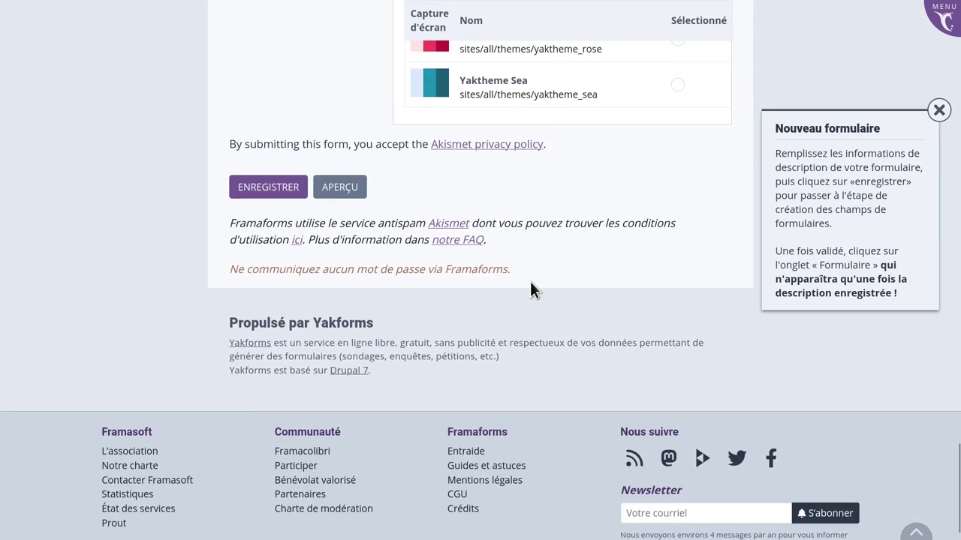
left_click(286, 193)
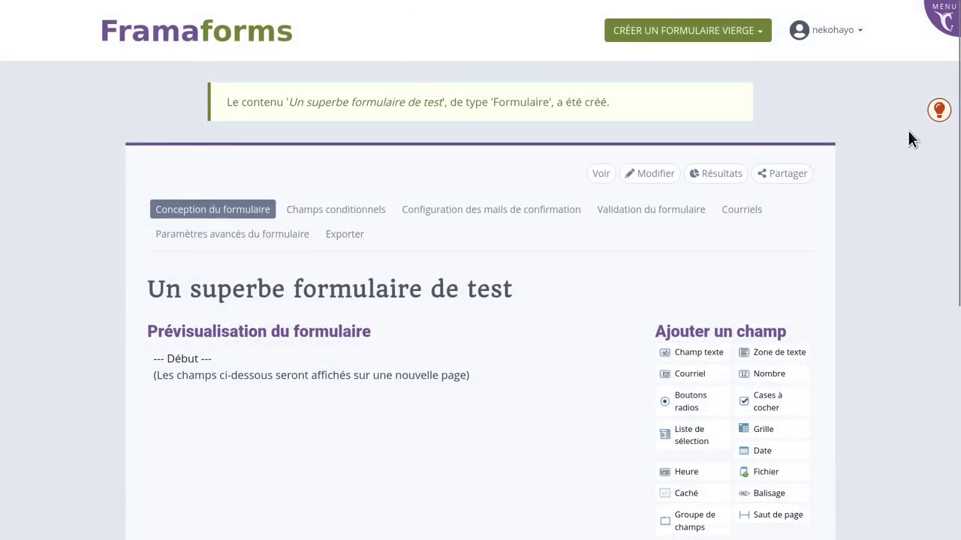
Add text, date, e-mail and radio-button fields to the form, and move the page break up.
scroll(837, 172, "down", 3)
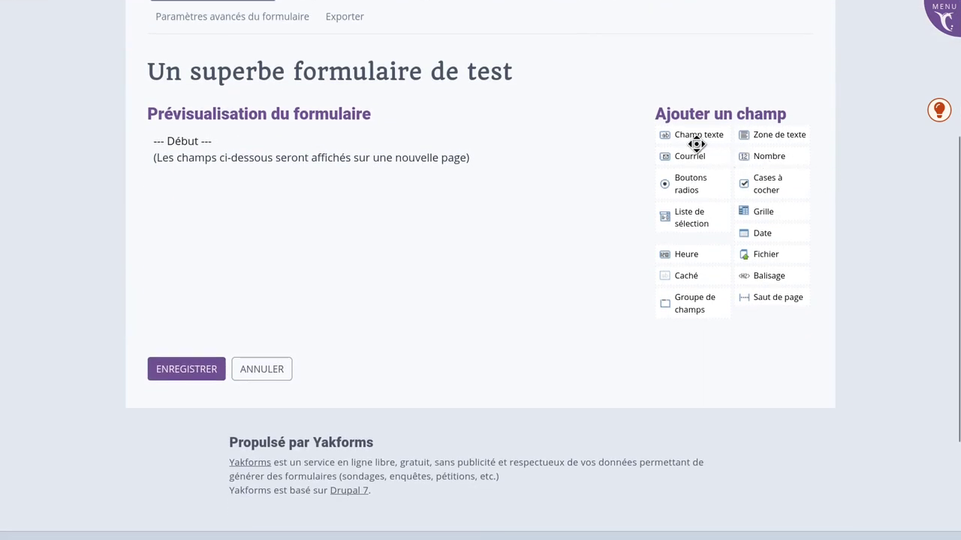
left_click_drag(696, 144, 210, 142)
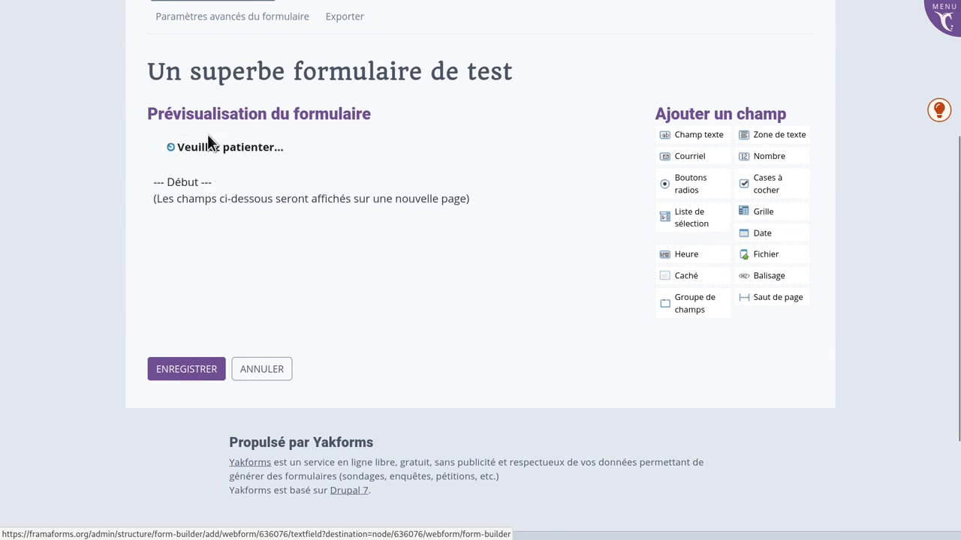
left_click_drag(748, 235, 304, 204)
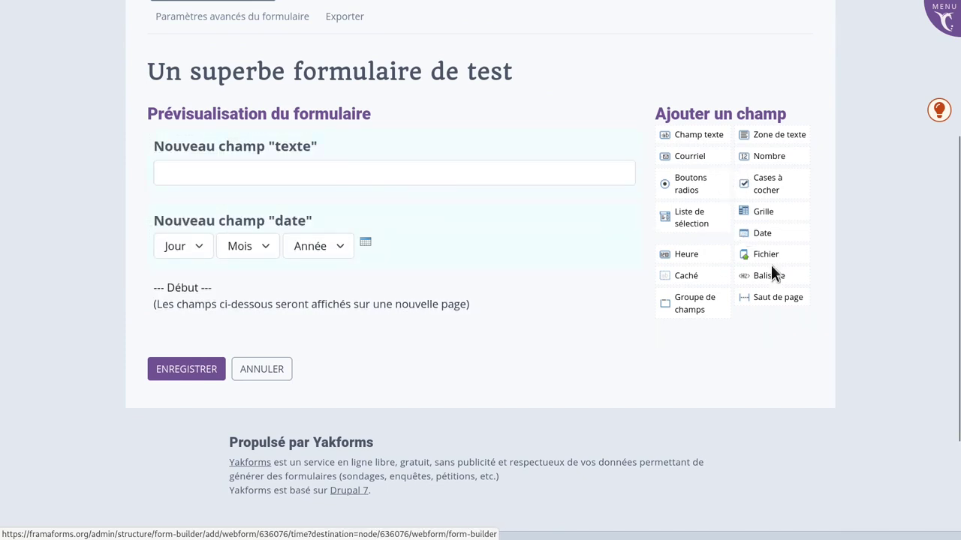
left_click_drag(668, 156, 339, 278)
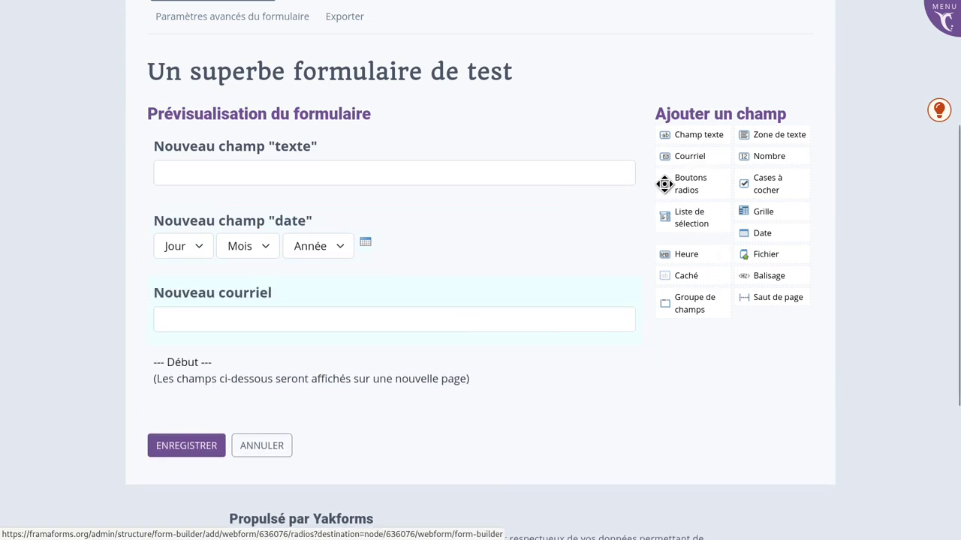
left_click_drag(663, 183, 382, 350)
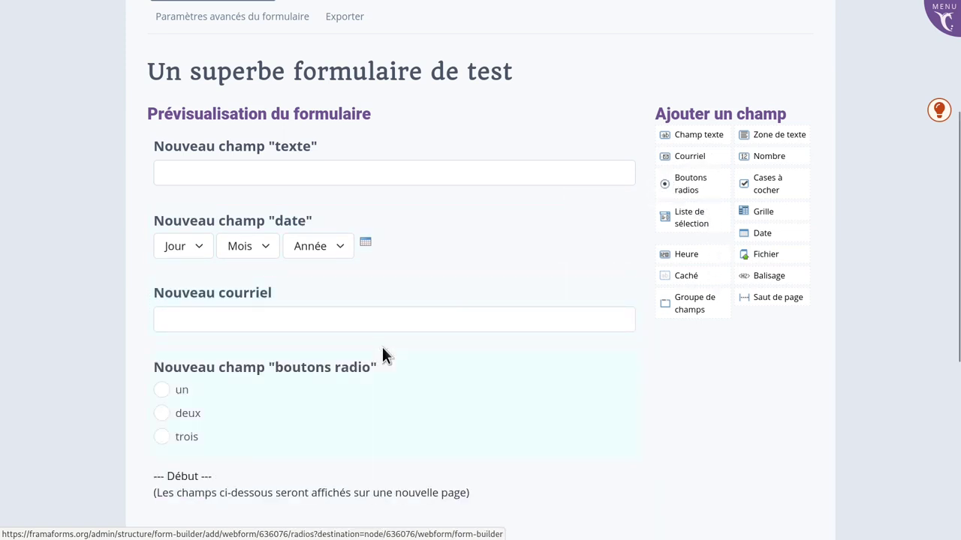
mouse_move(593, 167)
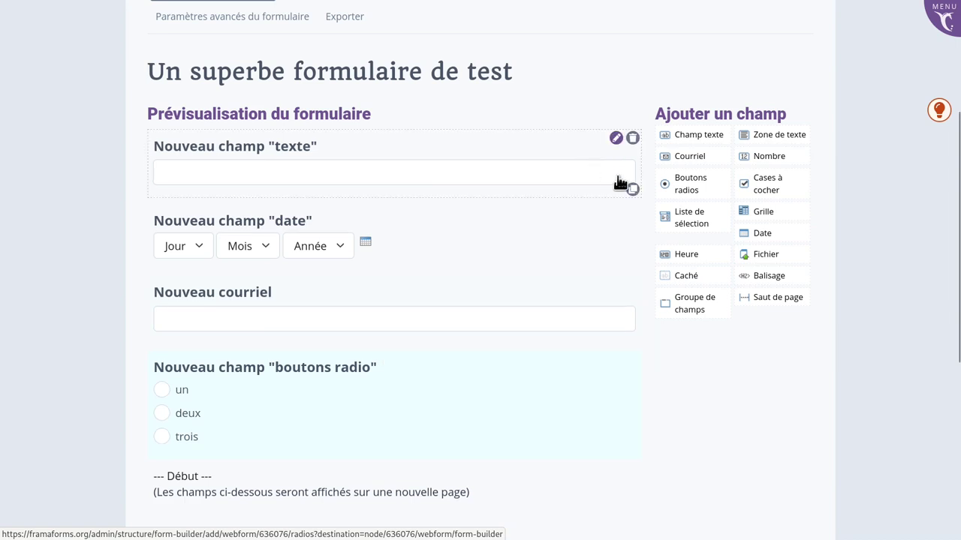
scroll(375, 401, "down", 3)
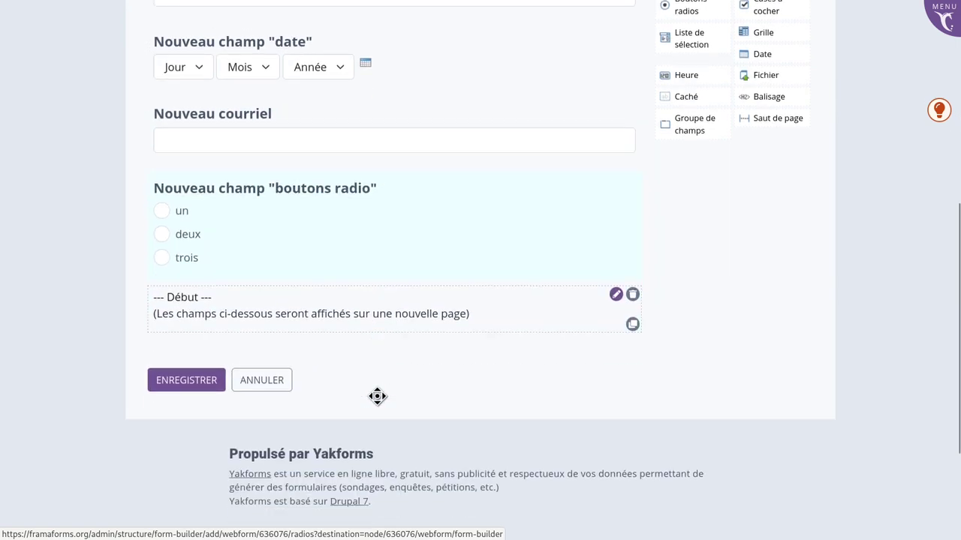
left_click_drag(467, 305, 466, 227)
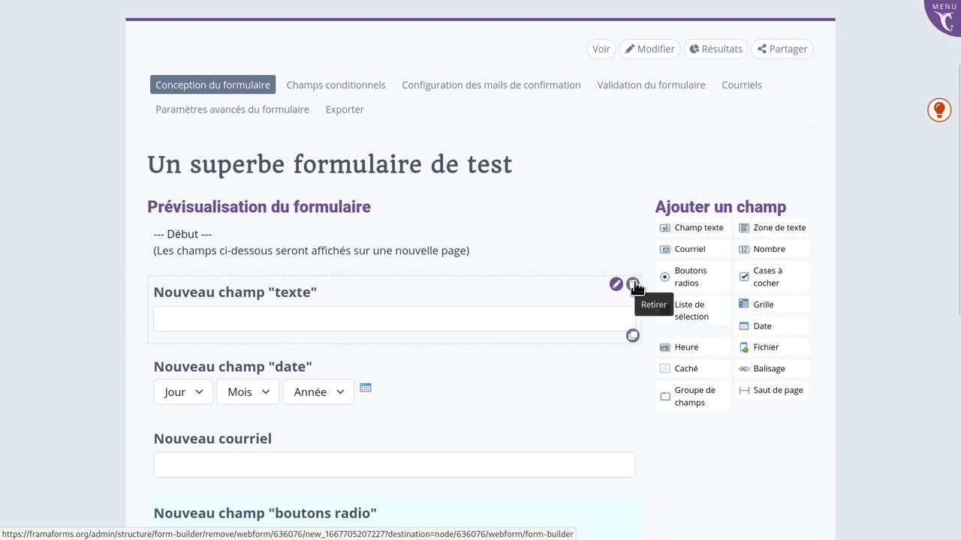
Duplicate the text field with its Copier icon.
left_click(633, 337)
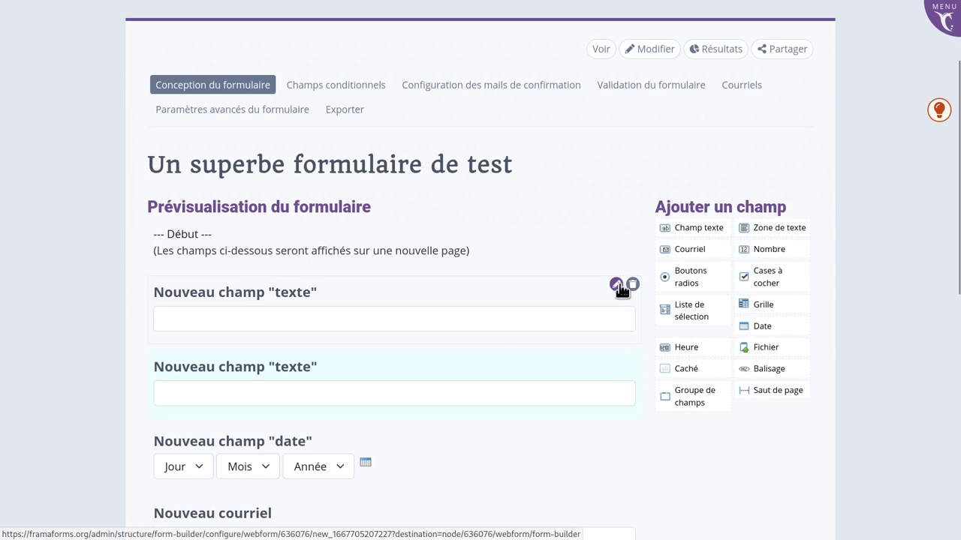
Retitle the first text field 'Prénom' and make it required.
left_click(615, 286)
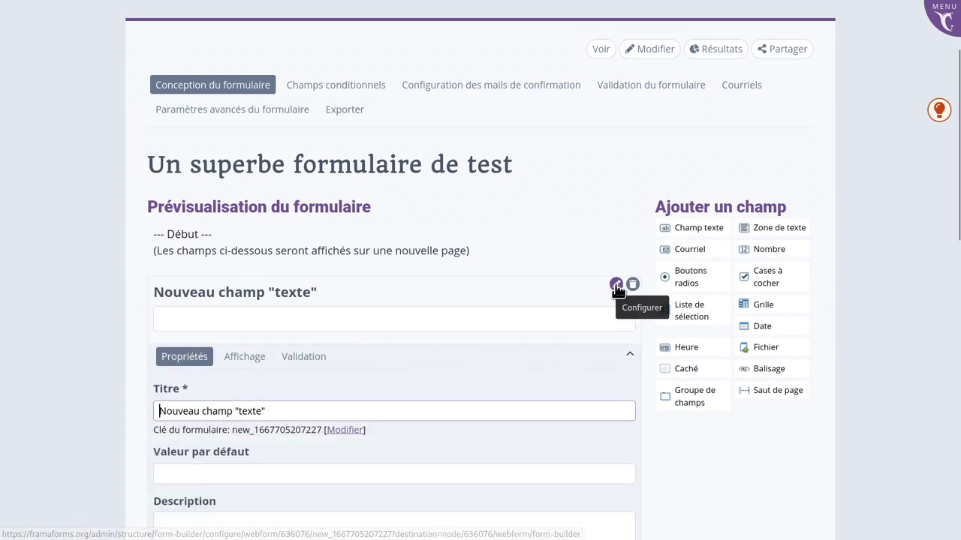
scroll(617, 290, "down", 1)
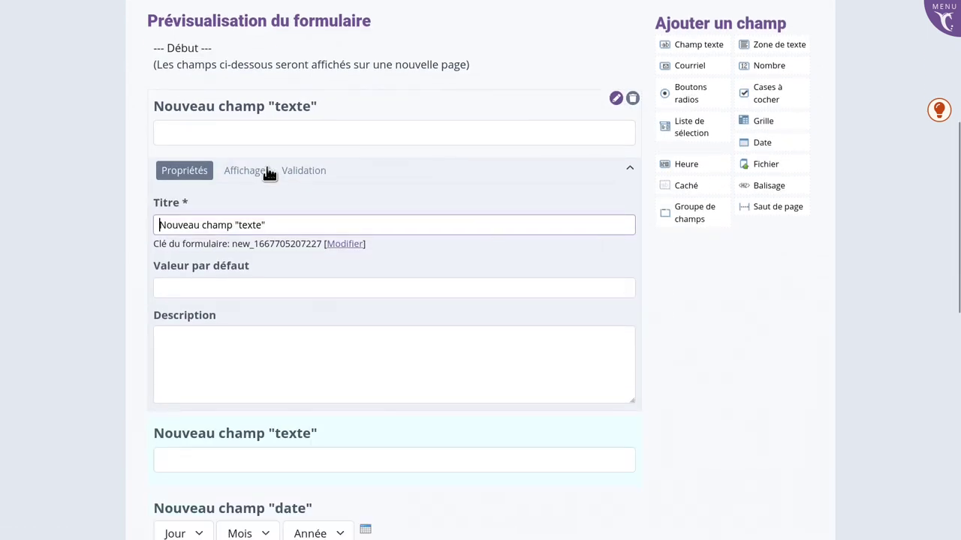
left_click(268, 172)
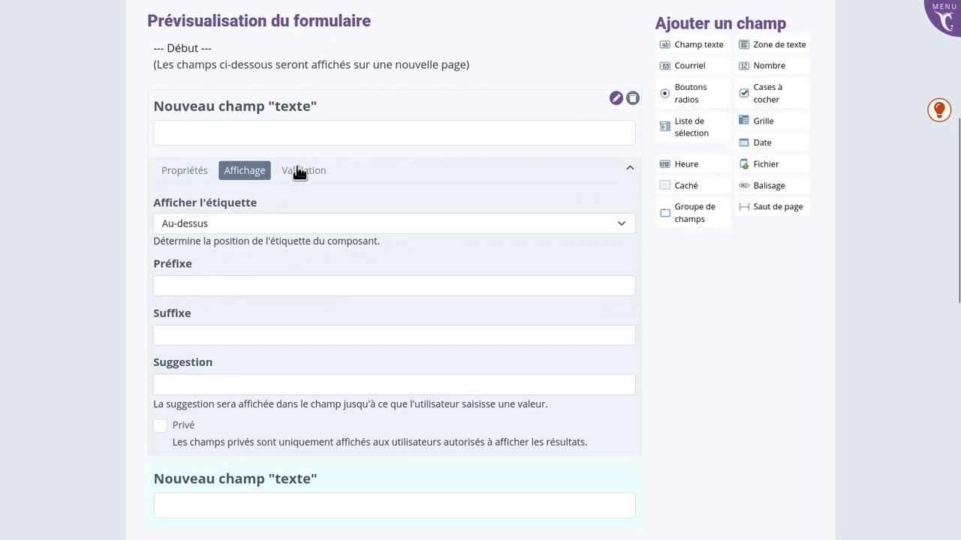
left_click(299, 172)
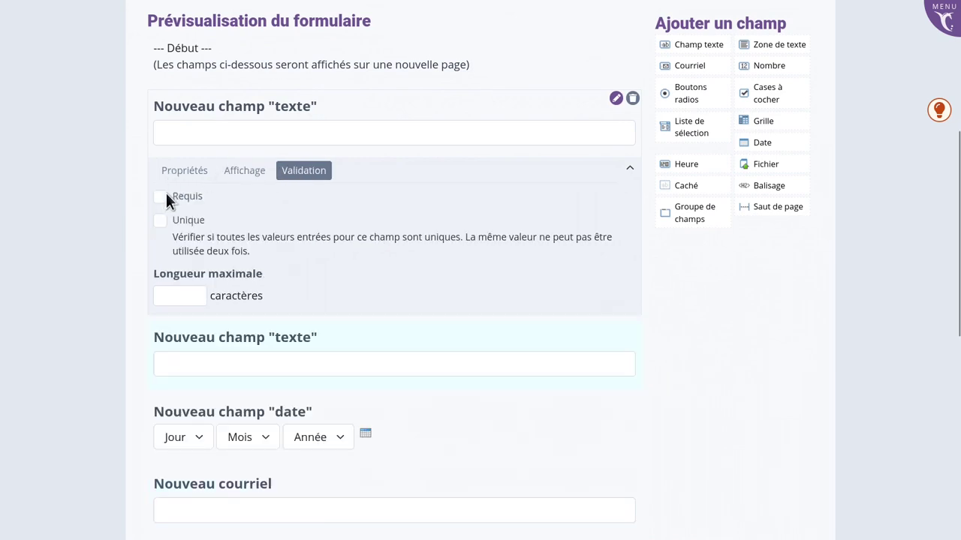
left_click(186, 171)
left_click(285, 218)
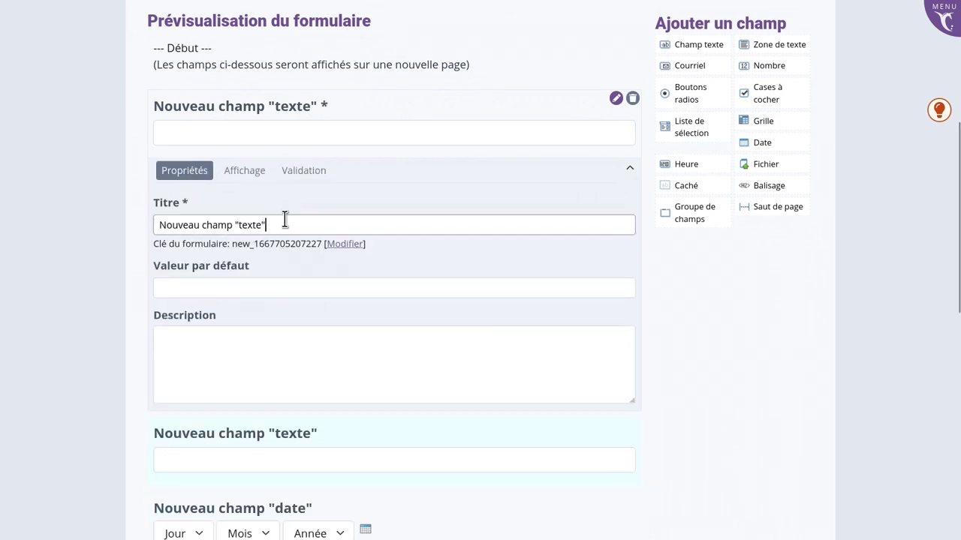
key("ctrl+a")
type("Prénom")
left_click(283, 284)
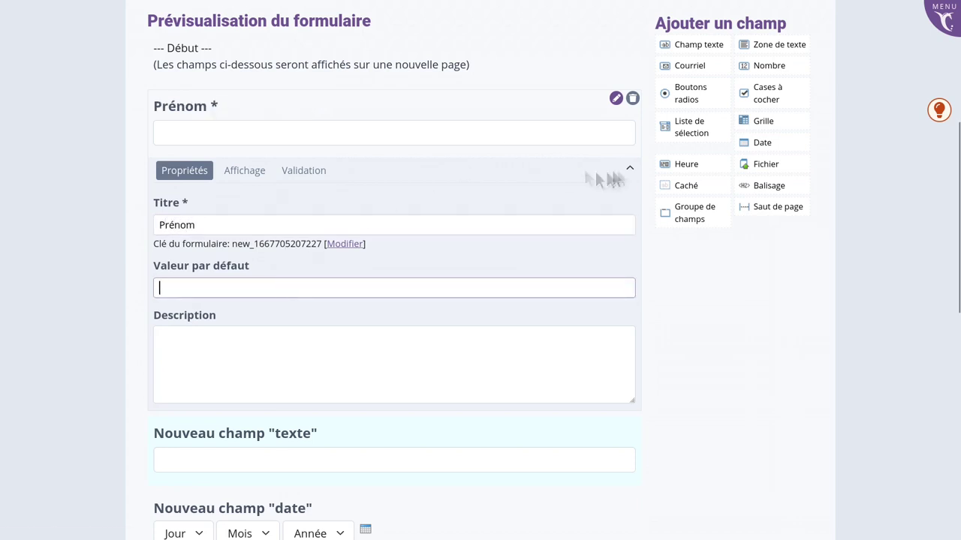
left_click(630, 167)
Retitle the second text field 'Nom de famille' and the date field 'Date de naissance'.
left_click(616, 172)
type("Nom de famille")
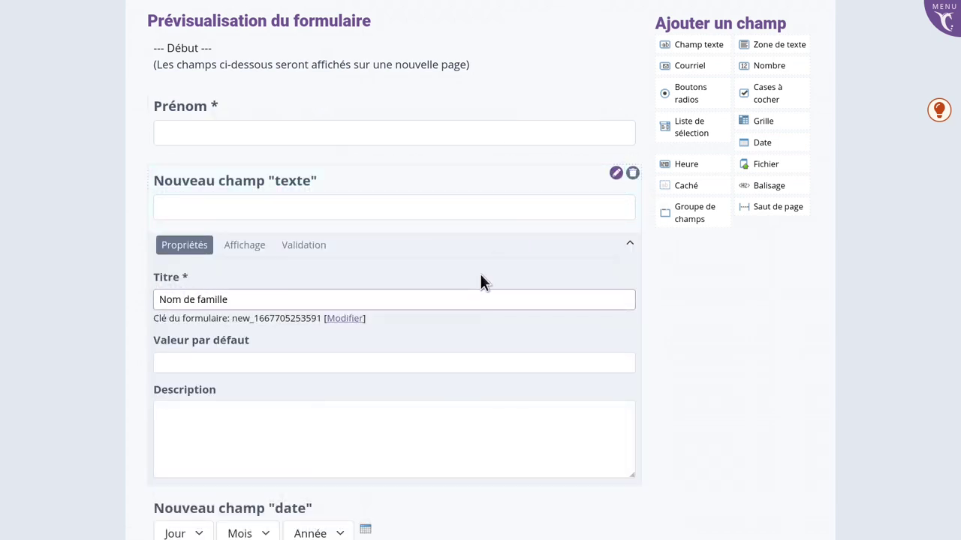
key("Tab")
left_click(631, 243)
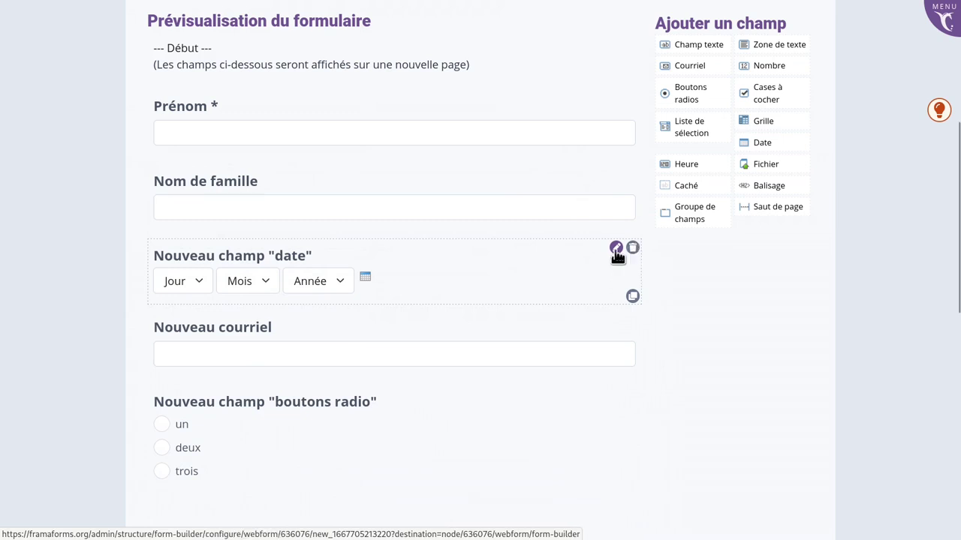
left_click(616, 247)
type("Date de naissance")
key("Tab")
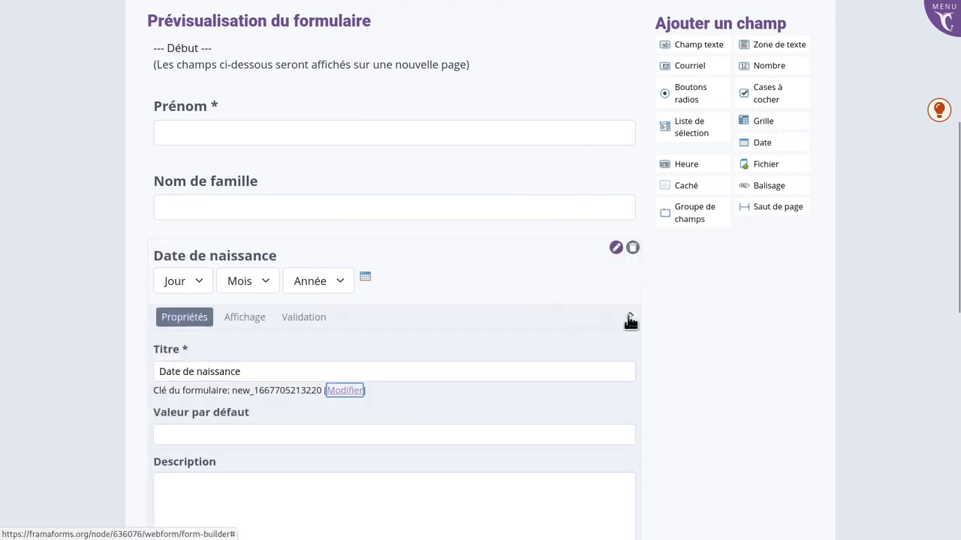
left_click(630, 313)
Retitle the email field 'Adresse courriel' and make it required and unique.
scroll(628, 322, "down", 1)
left_click(616, 226)
type("Adresse courriel")
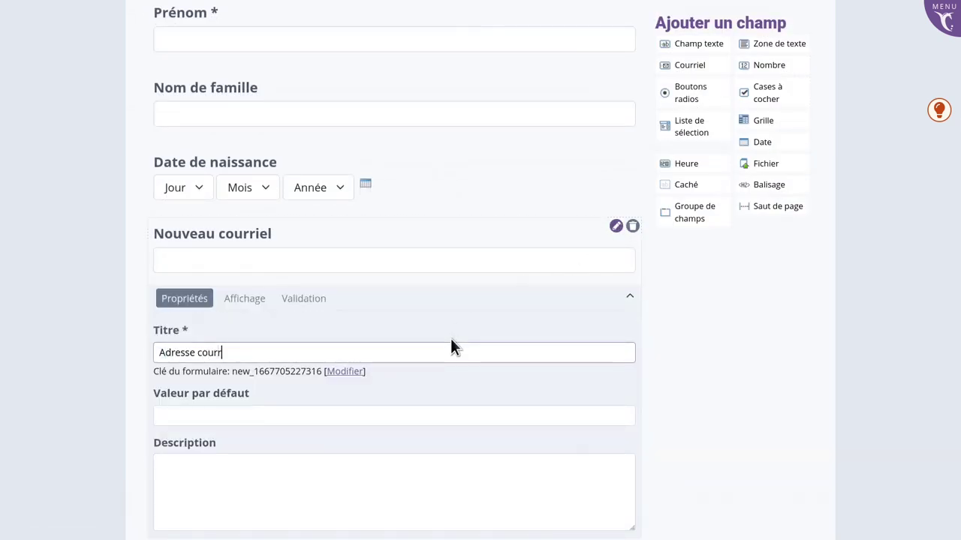
key("Tab")
left_click(296, 298)
left_click(172, 325)
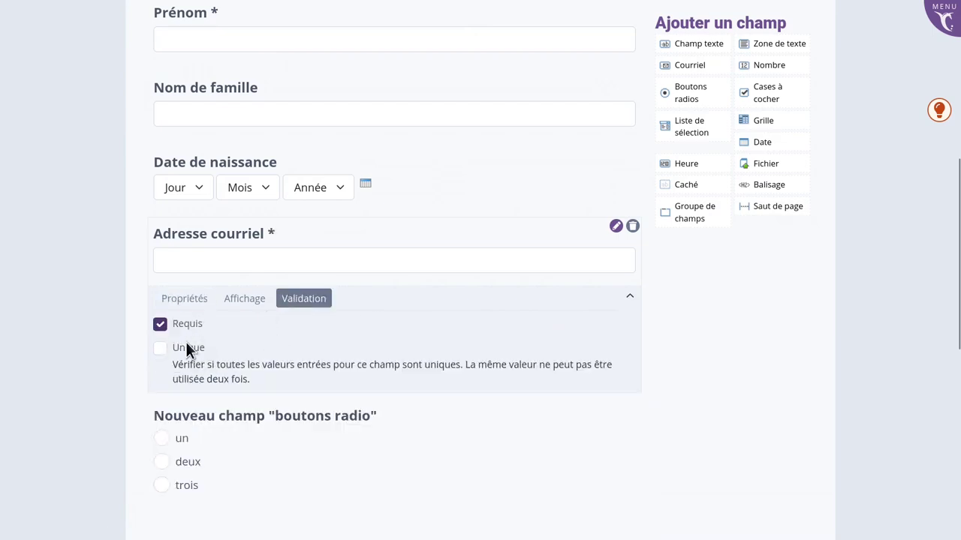
left_click(188, 351)
left_click(630, 296)
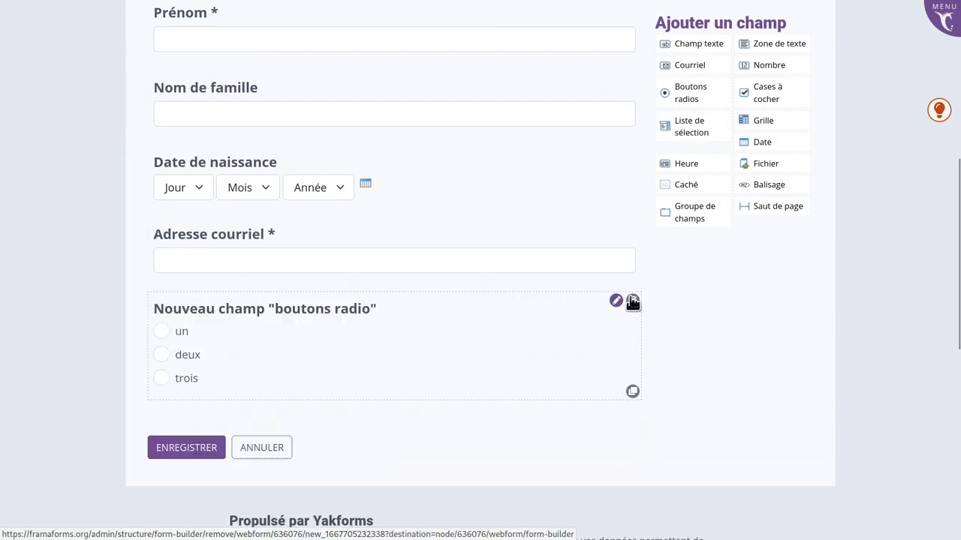
left_click(616, 302)
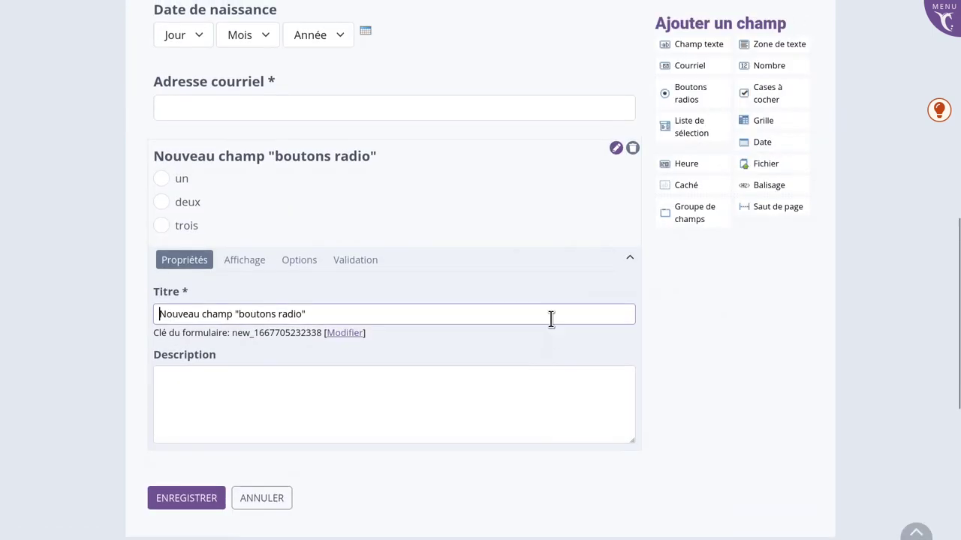
Retitle the radio question 'Choix d'événement'.
triple_click(551, 319)
type("Choix d'événement")
left_click(244, 259)
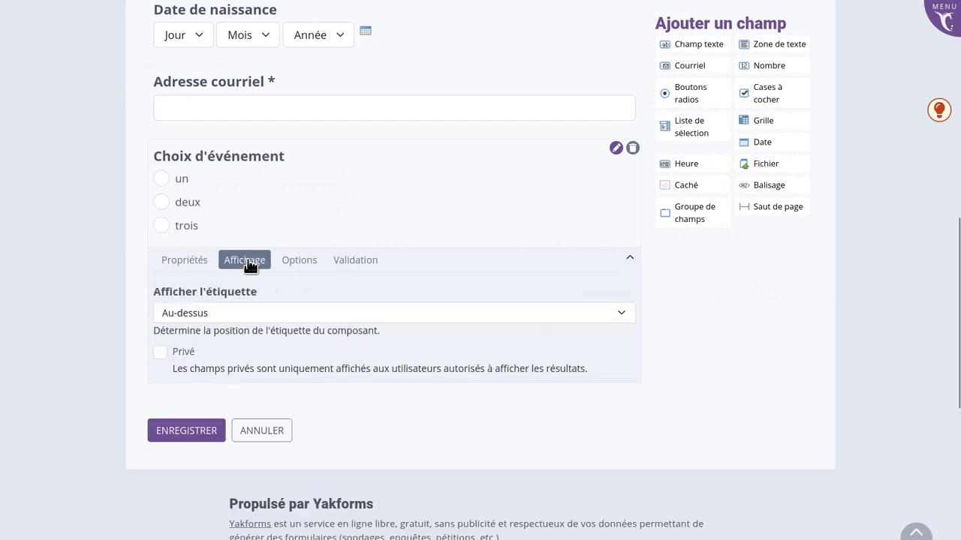
left_click(299, 259)
Replace the choices un, deux, trois with BBQ, Plage and Pétanque full-contact.
double_click(266, 358)
type("BBQ")
double_click(268, 385)
type("Plage")
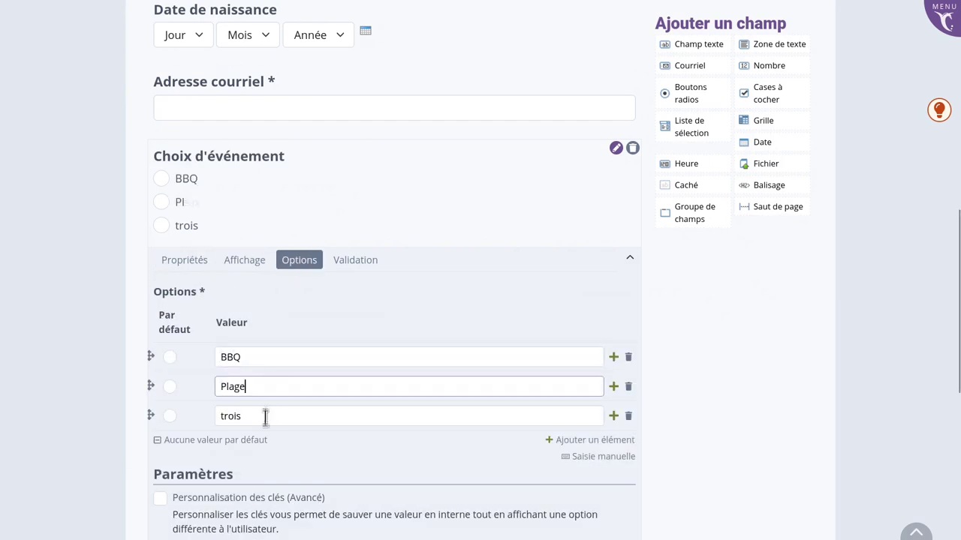
double_click(265, 417)
type("Pétanque full-contact")
left_click(623, 276)
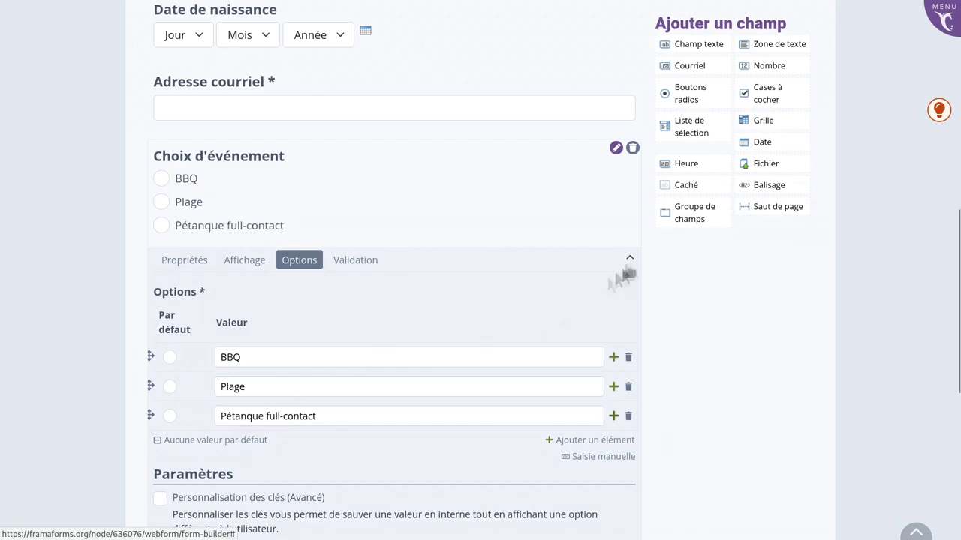
scroll(526, 283, "up", 4)
scroll(522, 278, "down", 1)
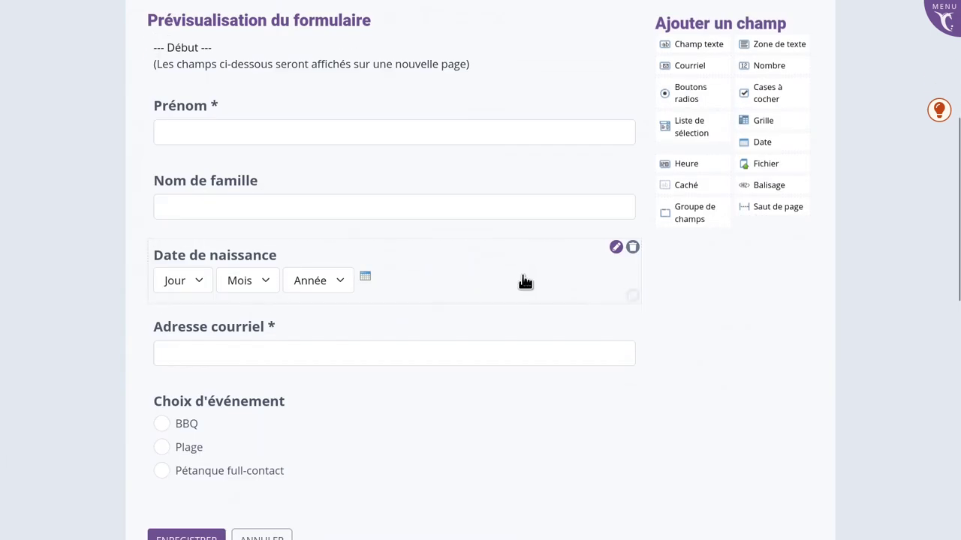
Add a container group holding Prénom, Nom de famille and Date de naissance.
left_click_drag(684, 212, 435, 91)
left_click_drag(360, 222, 353, 158)
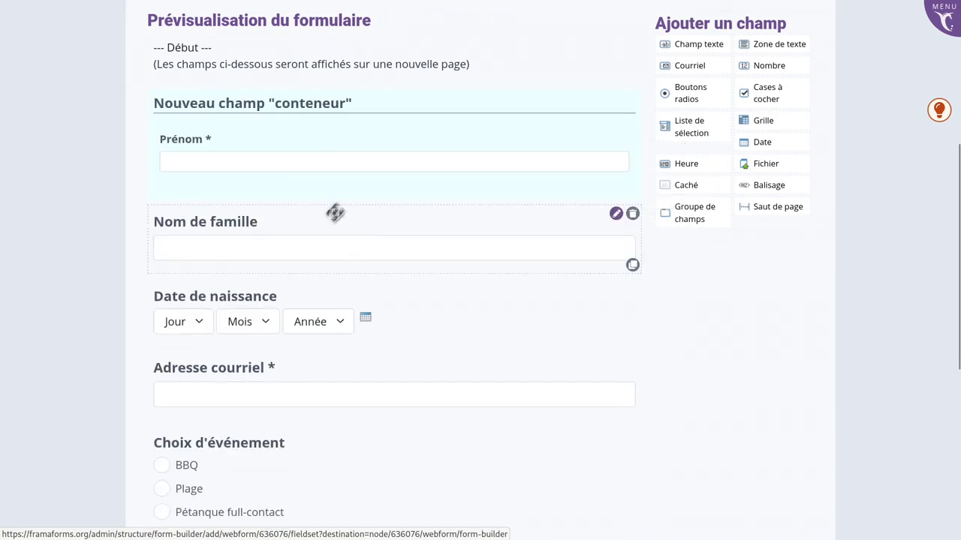
left_click_drag(335, 210, 337, 173)
left_click_drag(493, 326, 480, 265)
Retitle the container 'Informations personnelles'.
left_click(615, 101)
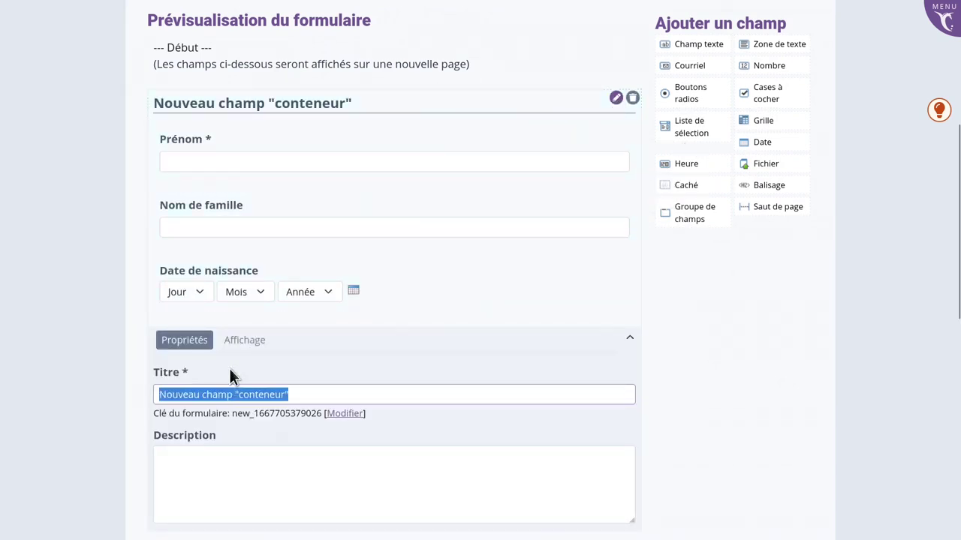
type("Informations personnelles")
key("Tab")
left_click(715, 338)
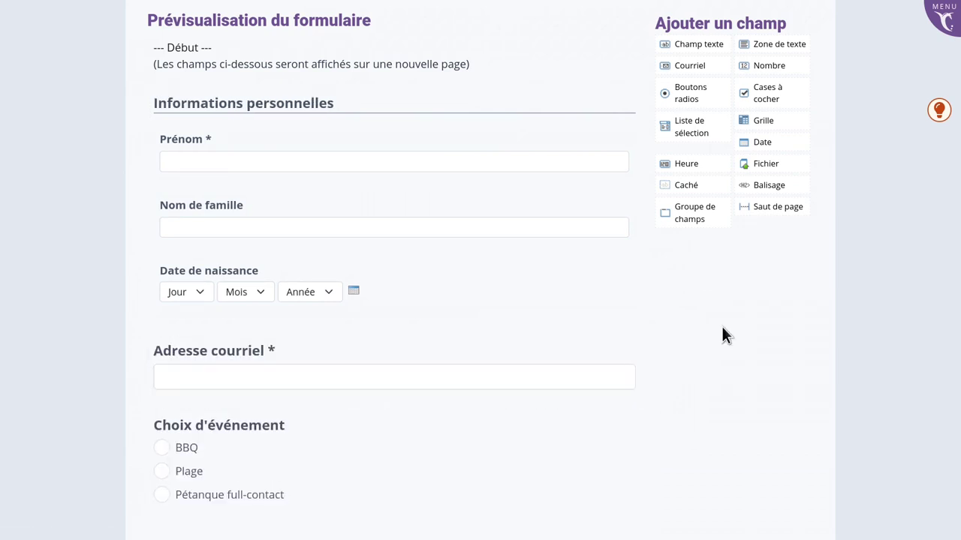
scroll(722, 330, "down", 1)
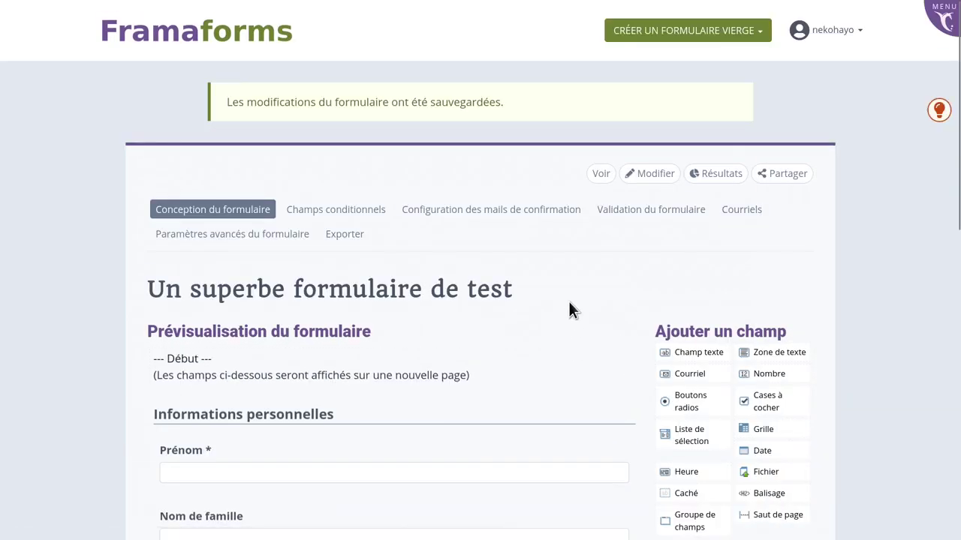
Open the Partager page showing the form's web address, HTML link and iframe code.
scroll(568, 309, "down", 2)
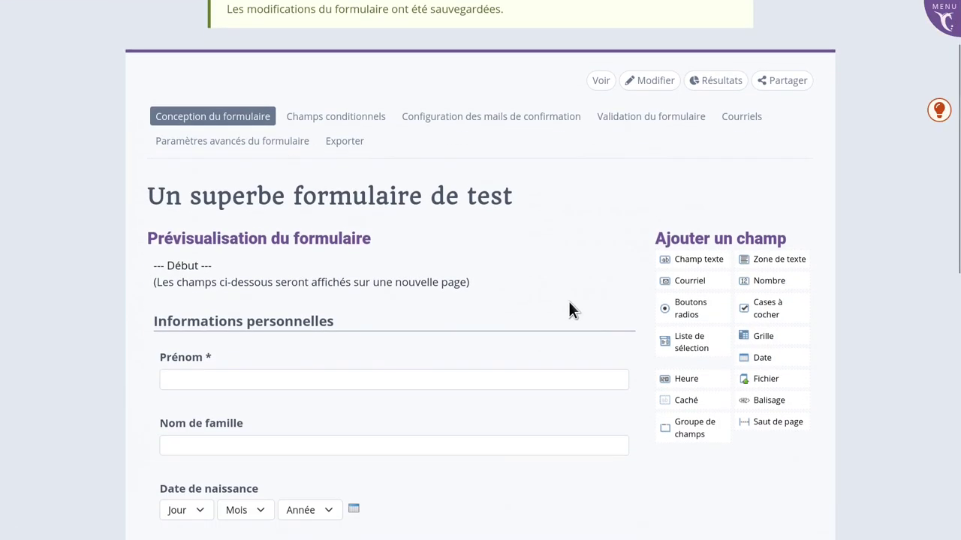
scroll(568, 310, "down", 5)
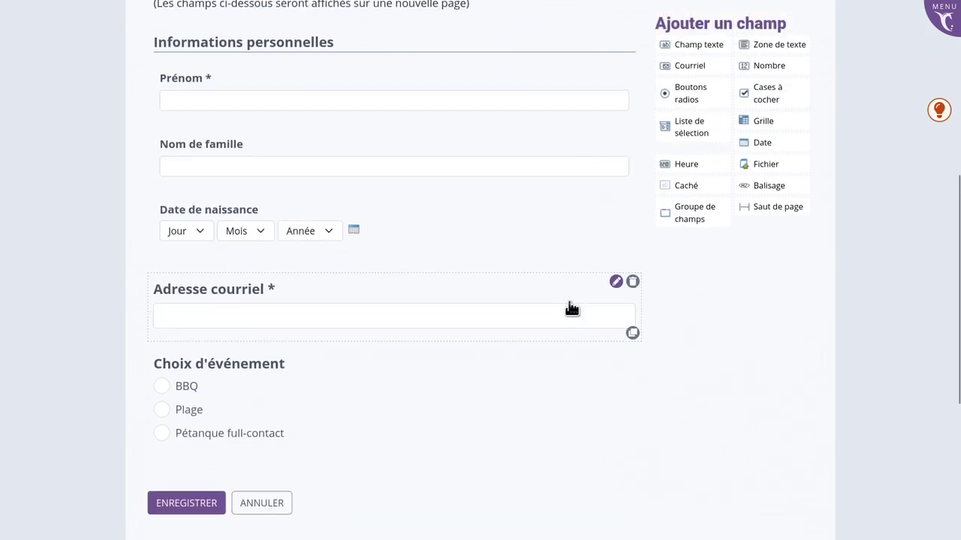
scroll(568, 309, "down", 2)
scroll(568, 309, "up", 7)
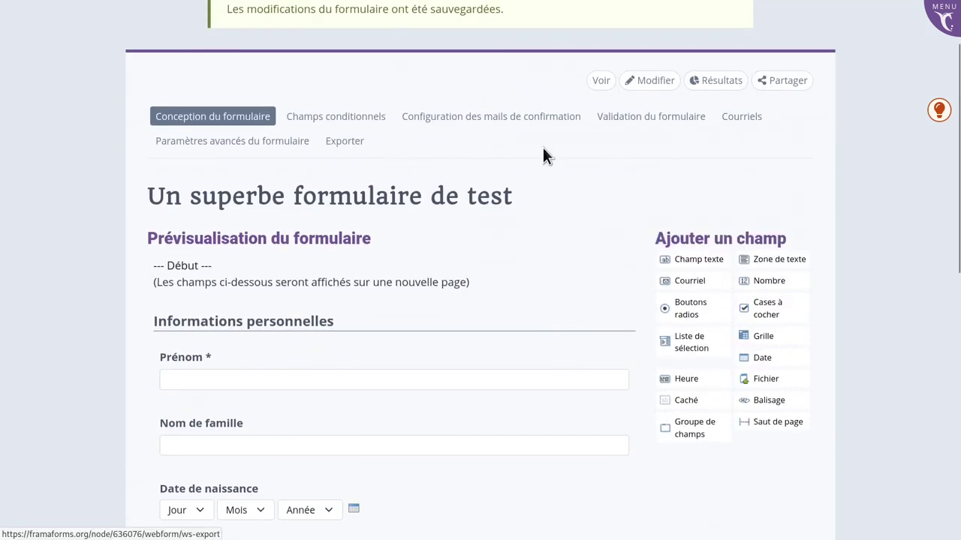
left_click(785, 80)
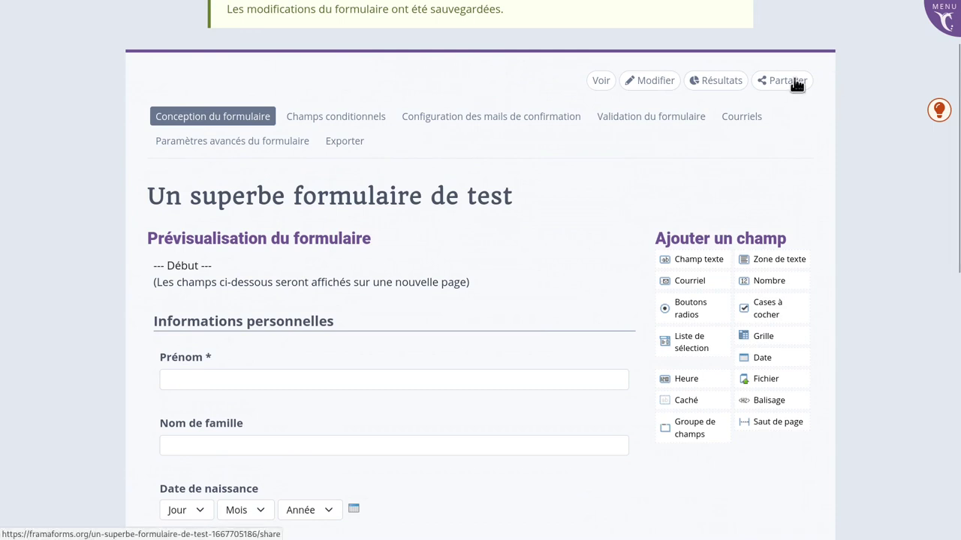
scroll(653, 209, "down", 2)
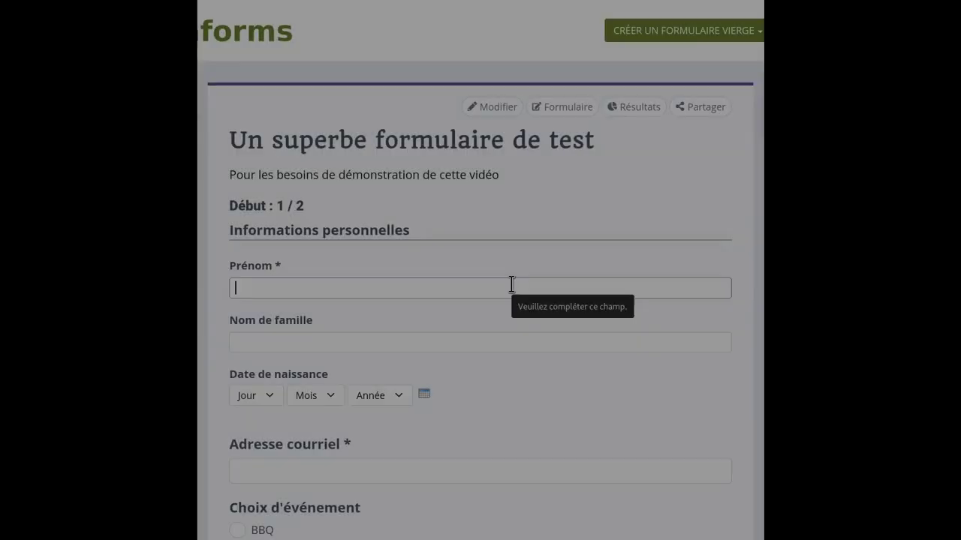
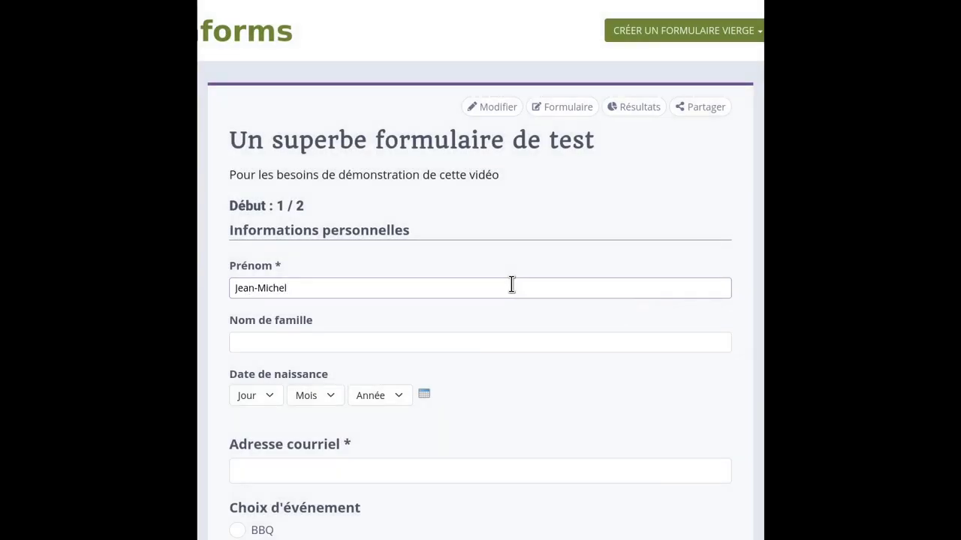
Submit a test response with a name and e-mail, choosing Pétanque full-contact.
key("Tab")
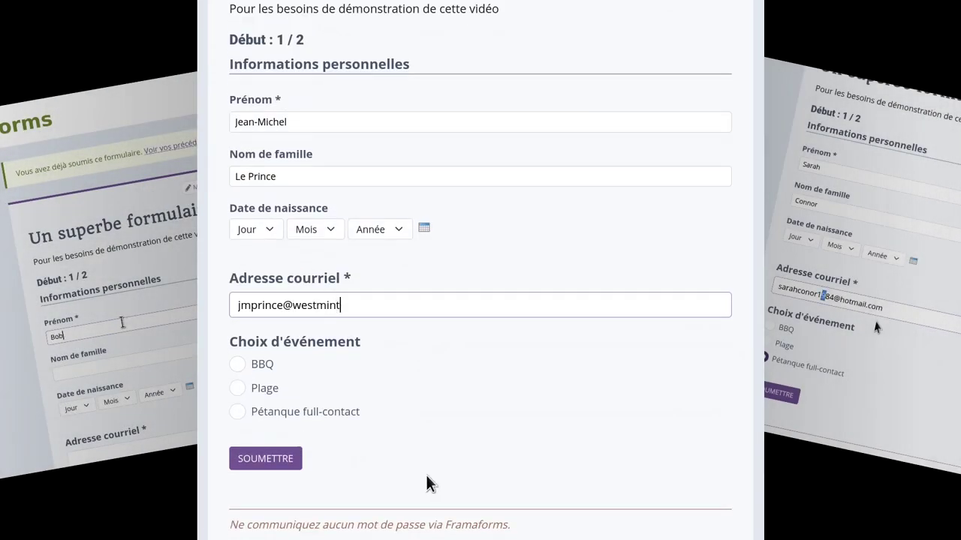
type("er.co.uk")
left_click(276, 415)
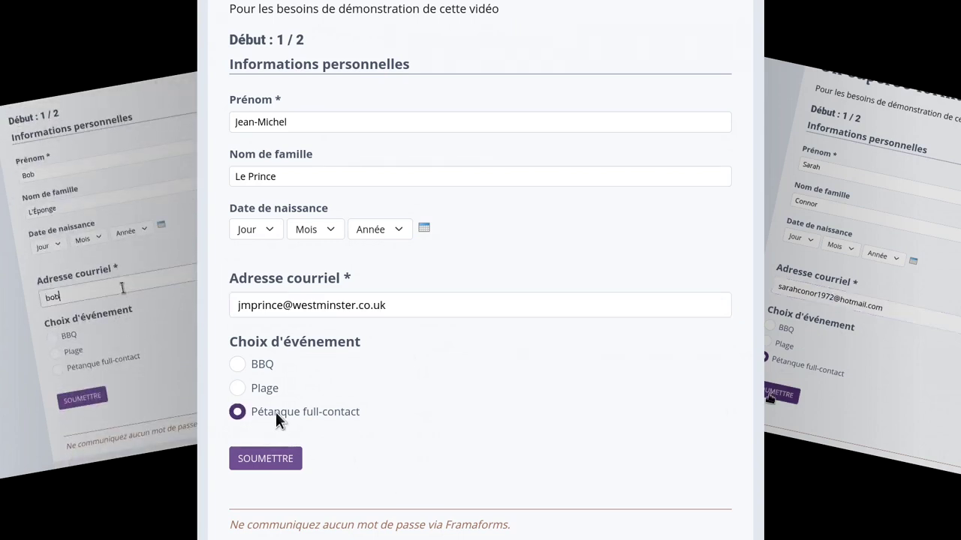
left_click(285, 461)
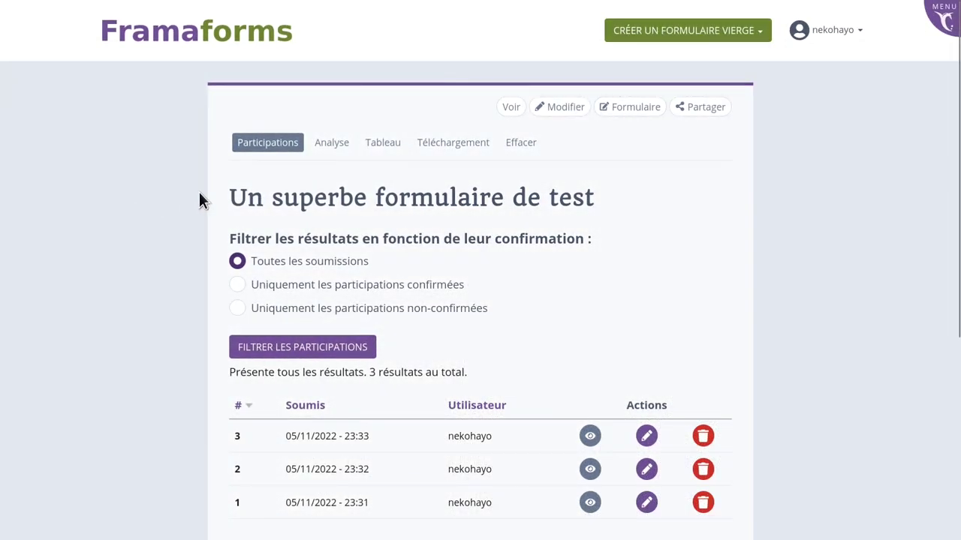
Show the Analyse view's Choix d'événement pie chart: Plage 33.3%, Pétanque full-contact 66.7%.
left_click(326, 149)
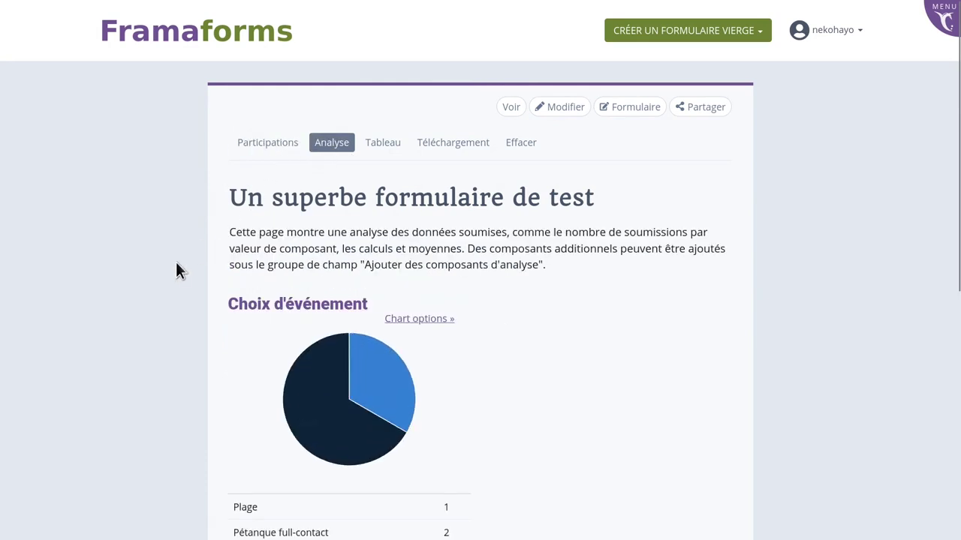
scroll(177, 264, "down", 3)
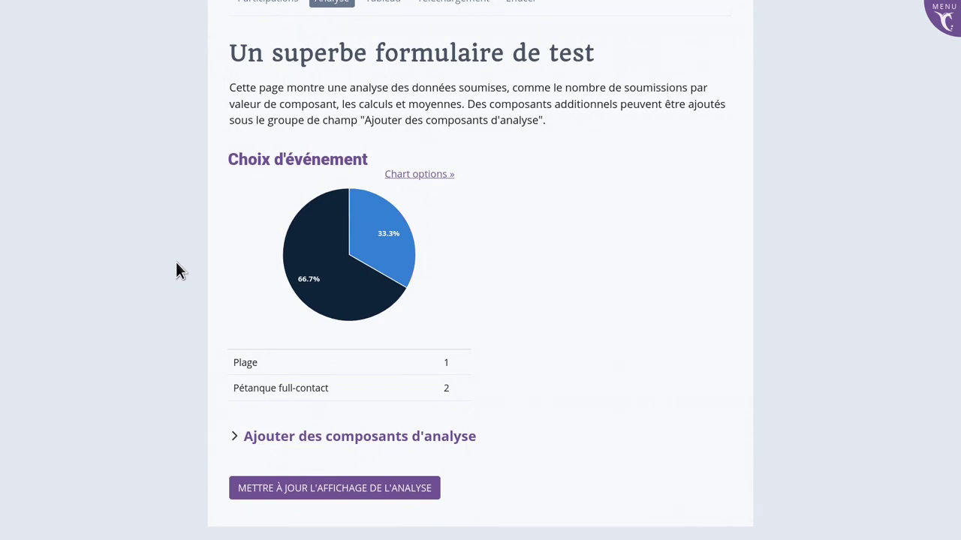
mouse_move(403, 189)
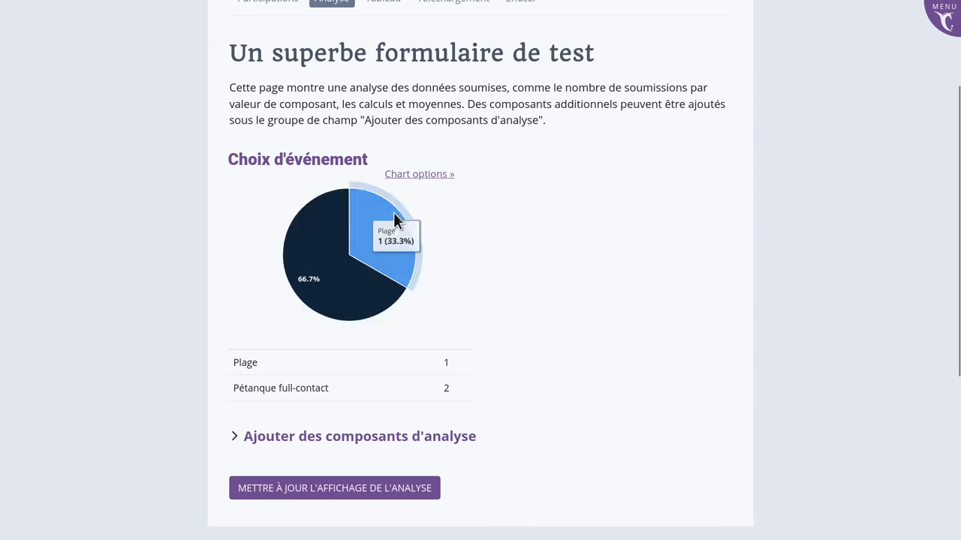
scroll(406, 208, "up", 3)
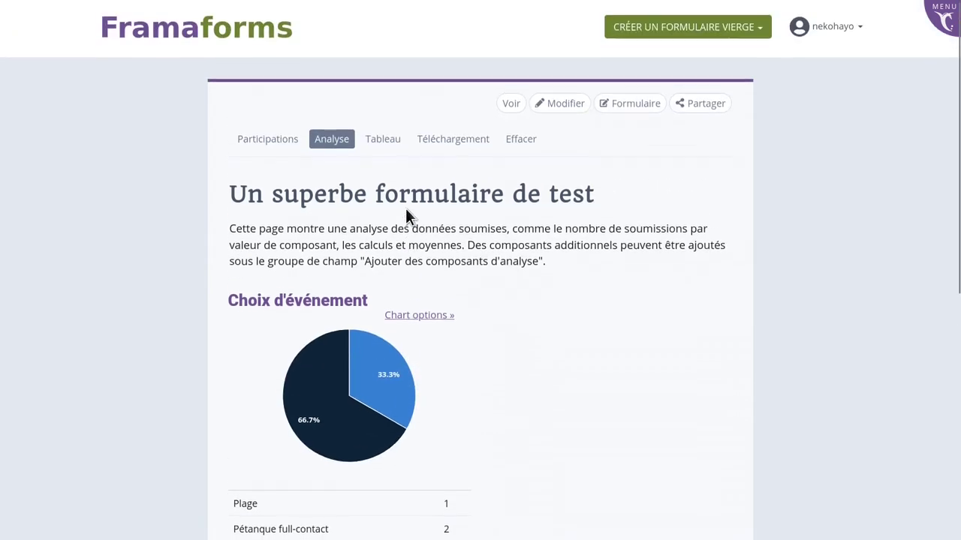
Export and download the form responses from the Téléchargement page.
left_click(442, 143)
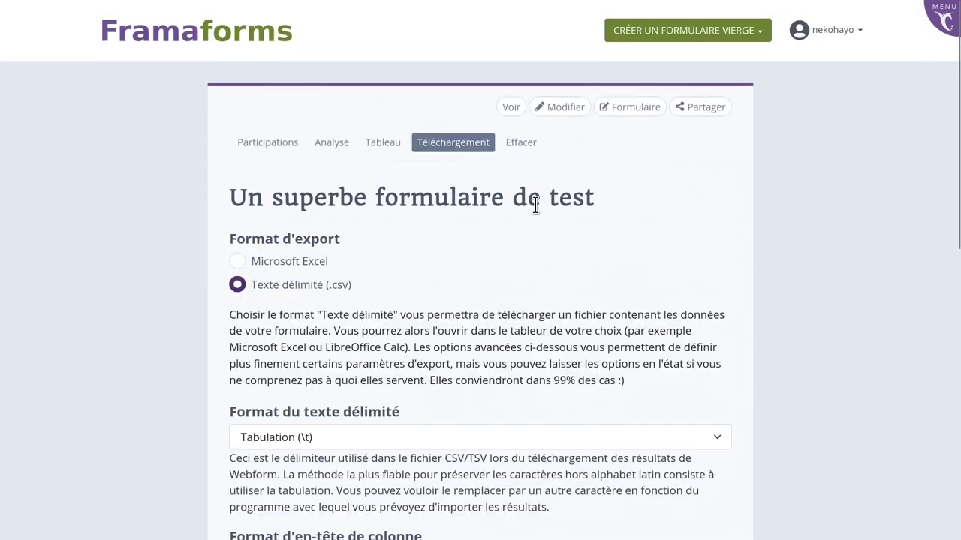
scroll(535, 204, "down", 3)
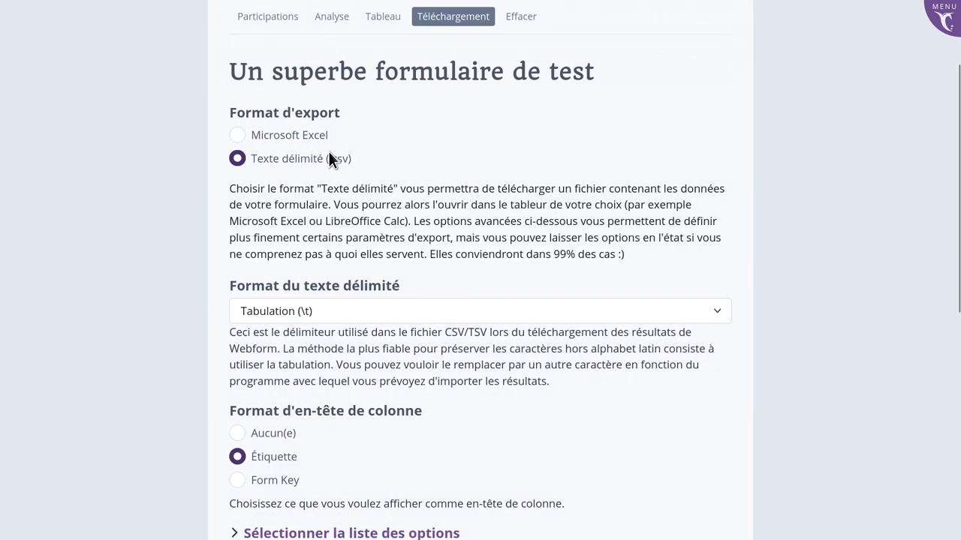
scroll(328, 151, "down", 15)
left_click(289, 486)
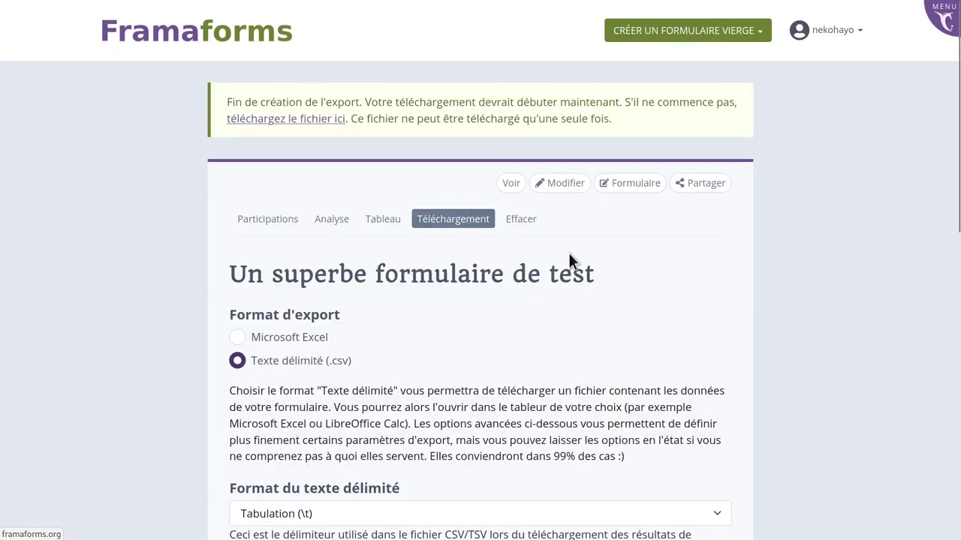
Maximise the Calc window and apply optimal column width so headers and dates show fully.
double_click(579, 25)
left_click(12, 151)
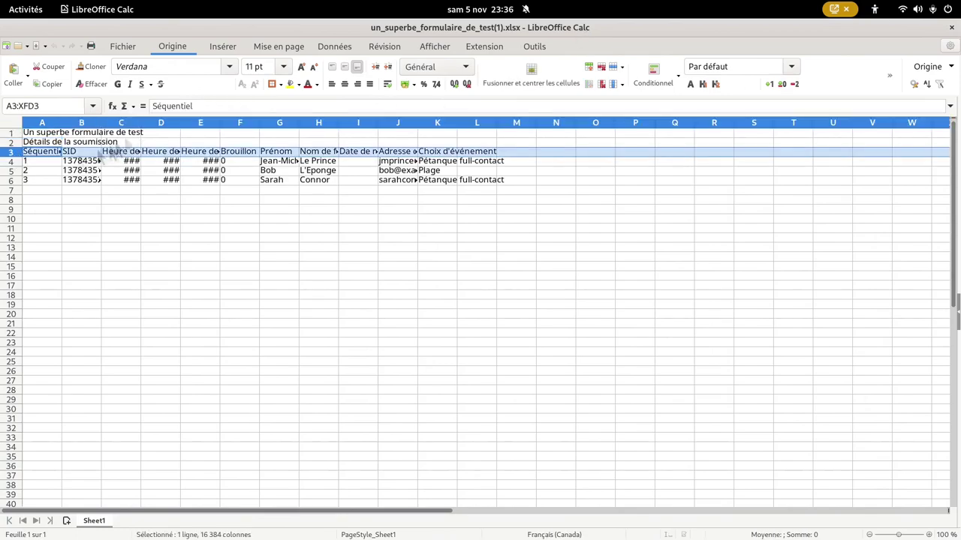
right_click(154, 122)
left_click(201, 228)
key("Return")
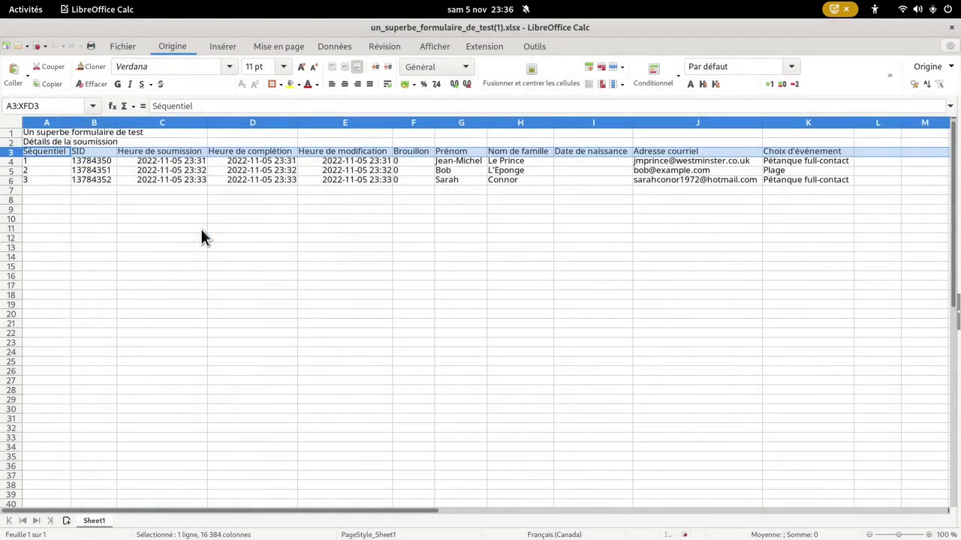